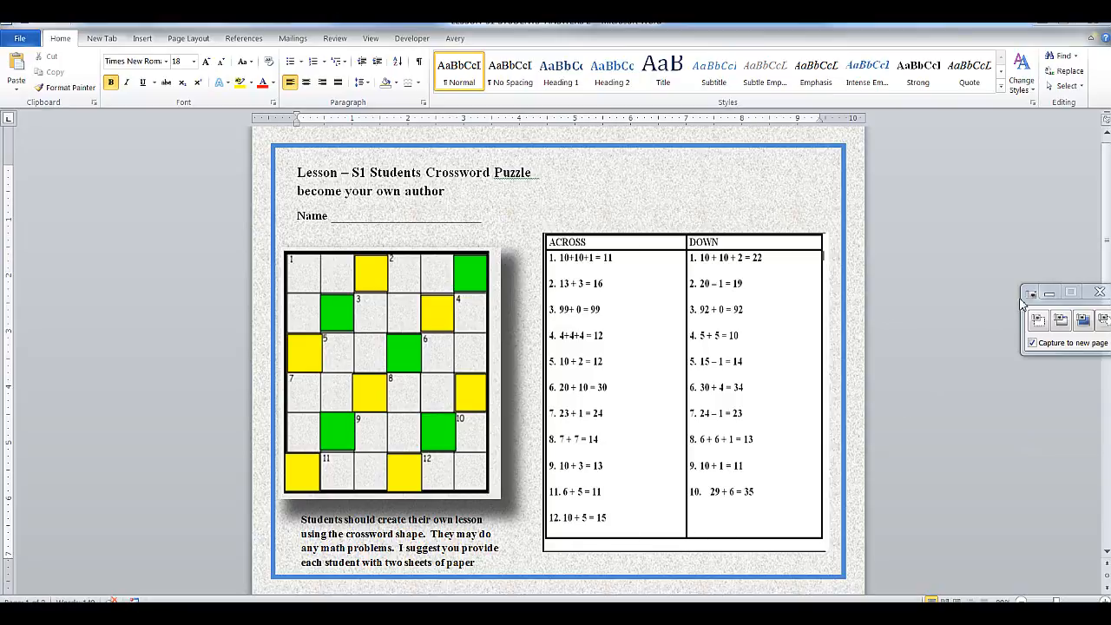
- Screen-clip the ACROSS/DOWN answer table from the Word lesson onto a new PowerPoint slide
{"action": "left_click_drag", "start_coordinate": [1041, 299], "coordinate": [900, 276]}
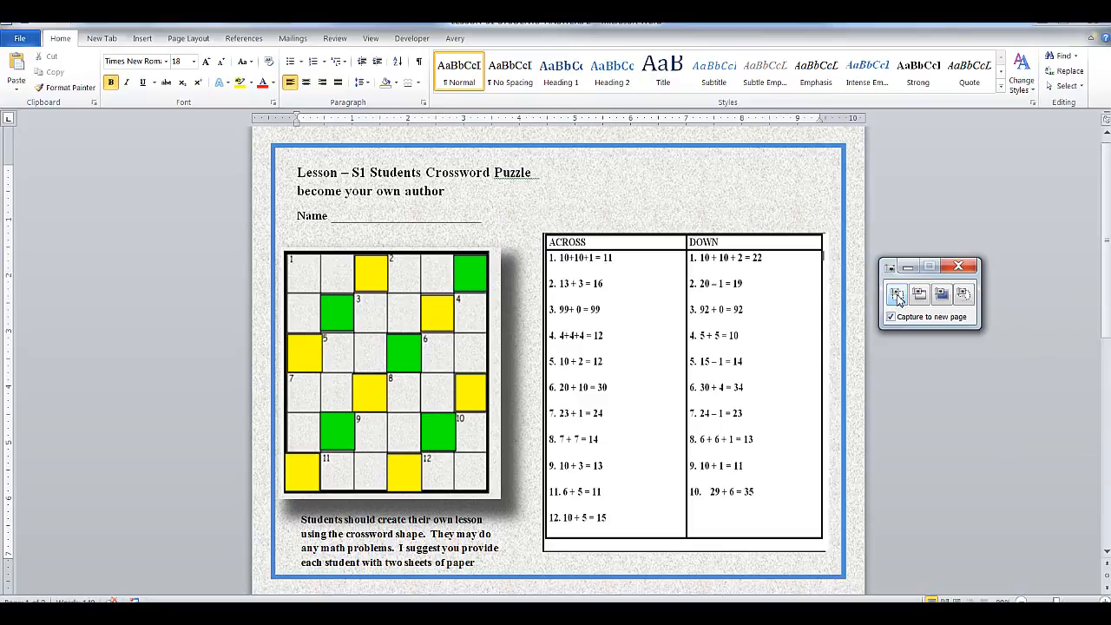
{"action": "left_click", "coordinate": [897, 295]}
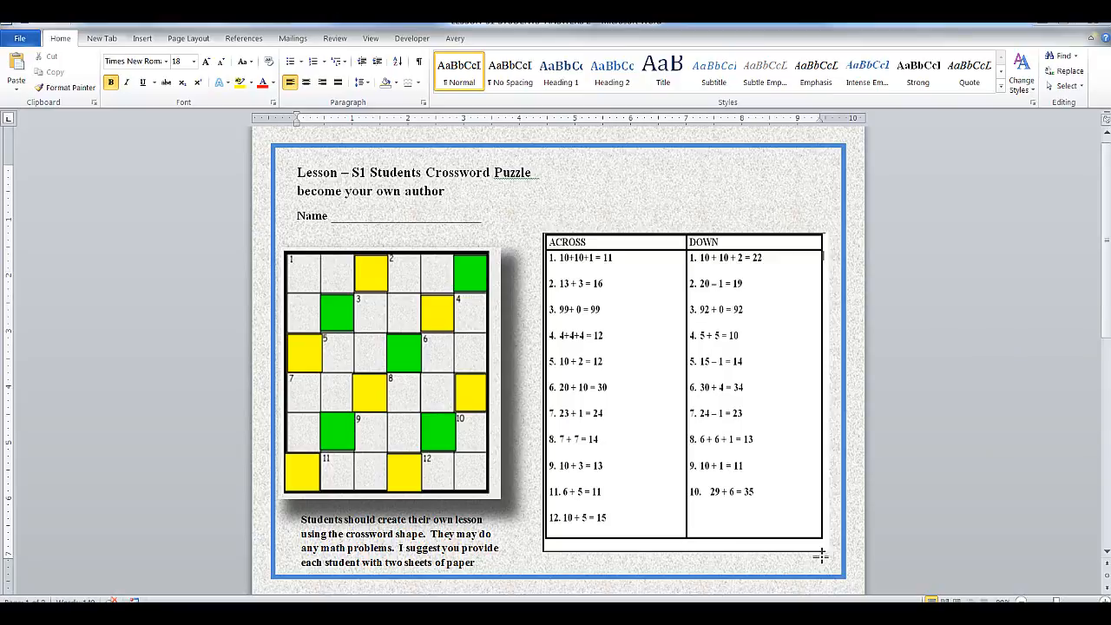
{"action": "left_click_drag", "start_coordinate": [544, 232], "coordinate": [821, 556]}
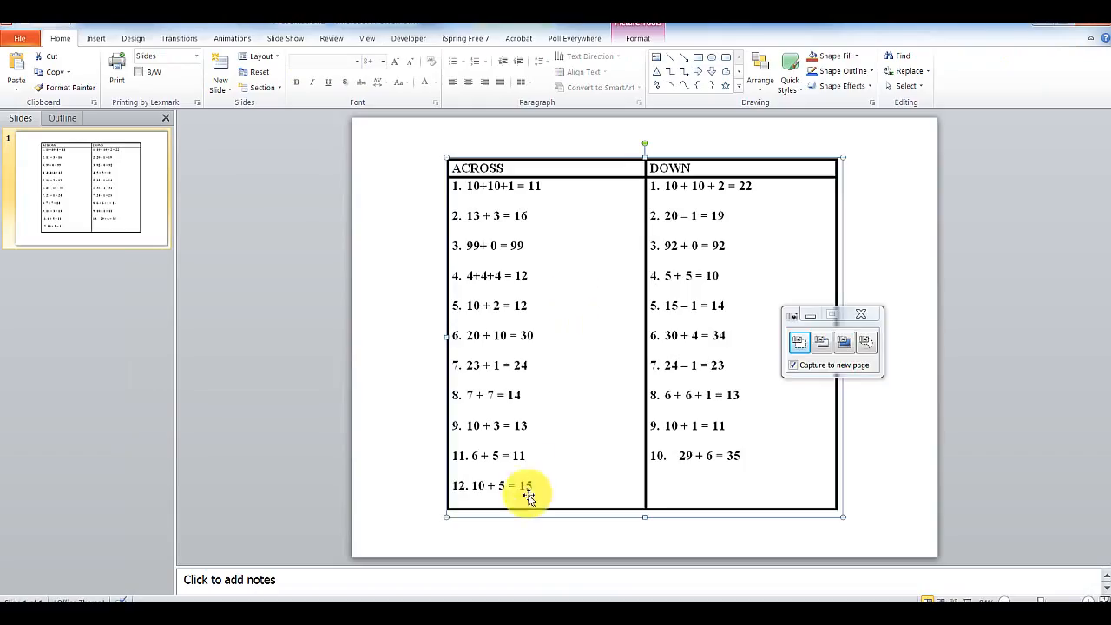
- Move the table picture to the slide's top-left and stretch it across the slide
{"action": "left_click_drag", "start_coordinate": [555, 378], "coordinate": [461, 348]}
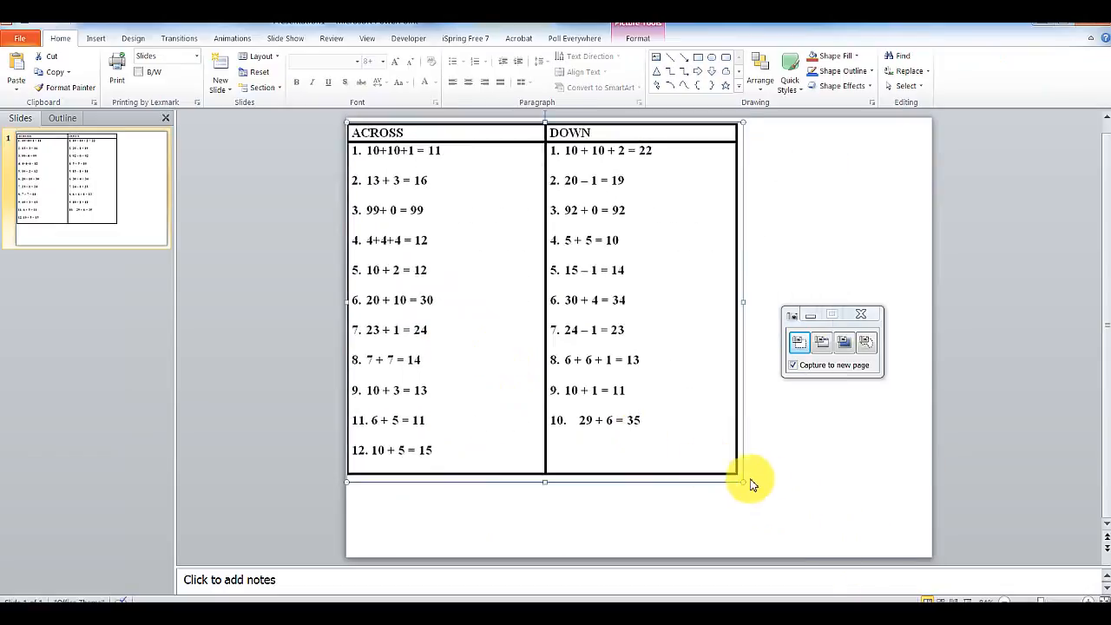
{"action": "left_click_drag", "start_coordinate": [807, 324], "coordinate": [1046, 302]}
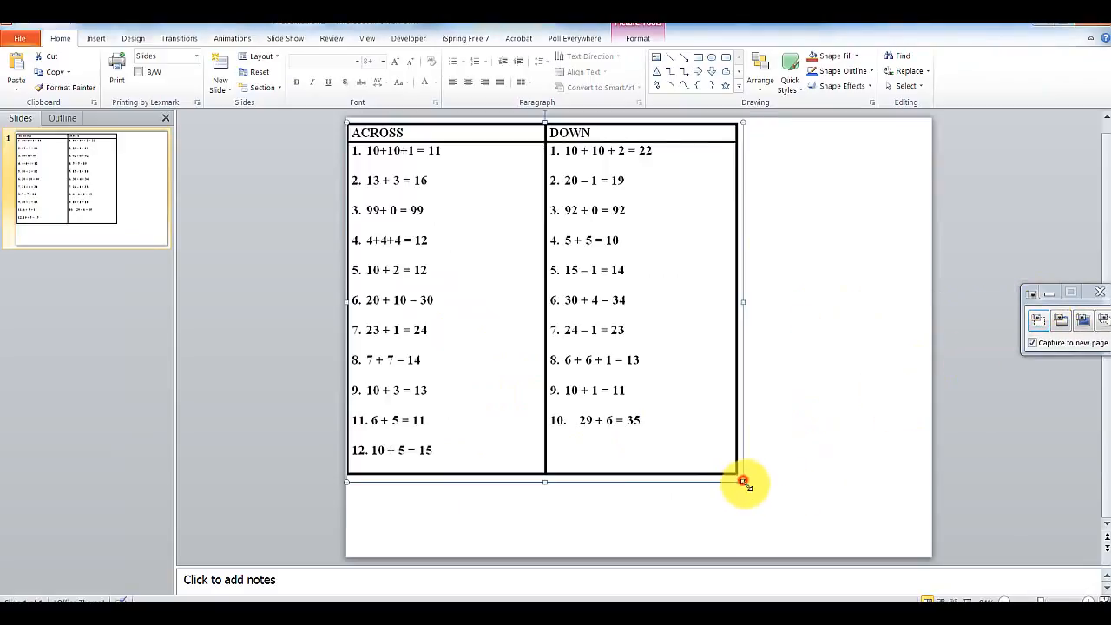
{"action": "left_click_drag", "start_coordinate": [740, 480], "coordinate": [804, 563]}
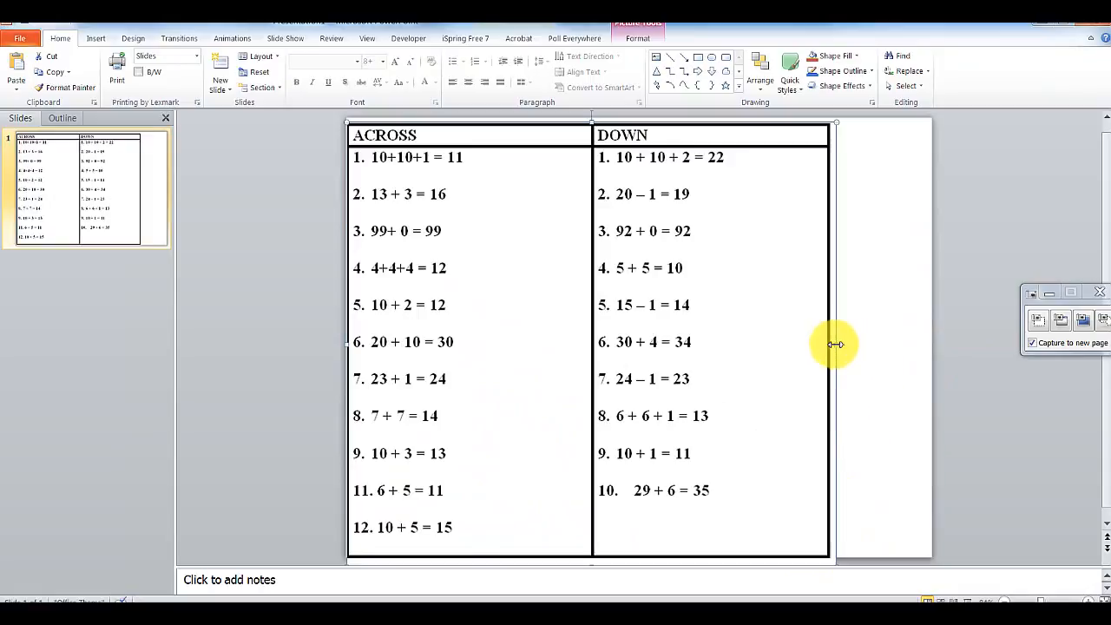
{"action": "left_click_drag", "start_coordinate": [840, 343], "coordinate": [926, 339]}
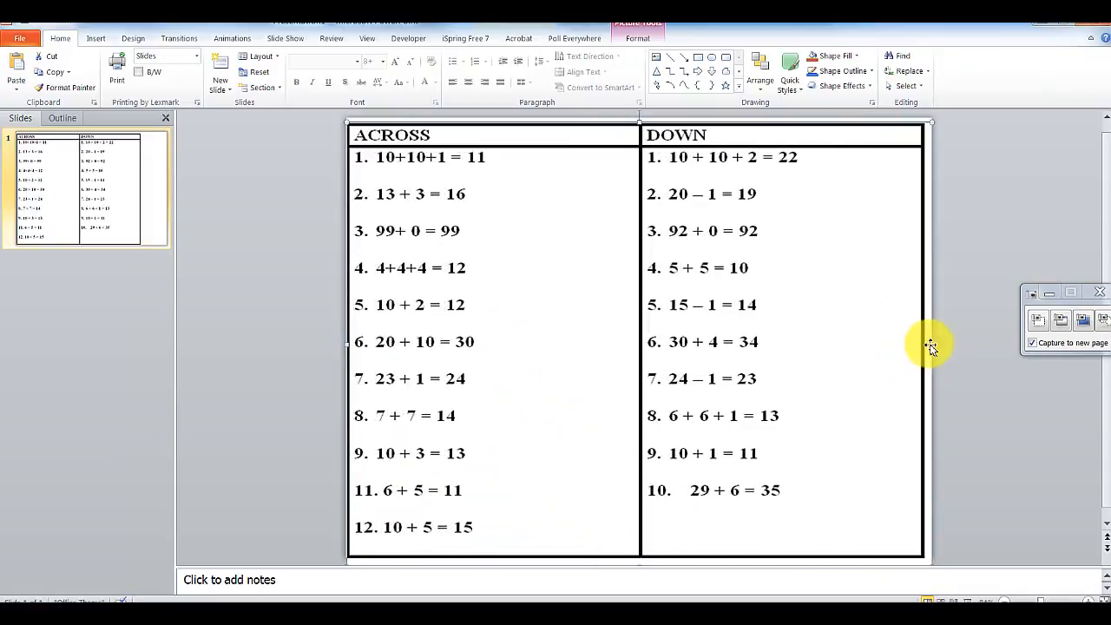
{"action": "left_click", "coordinate": [246, 263]}
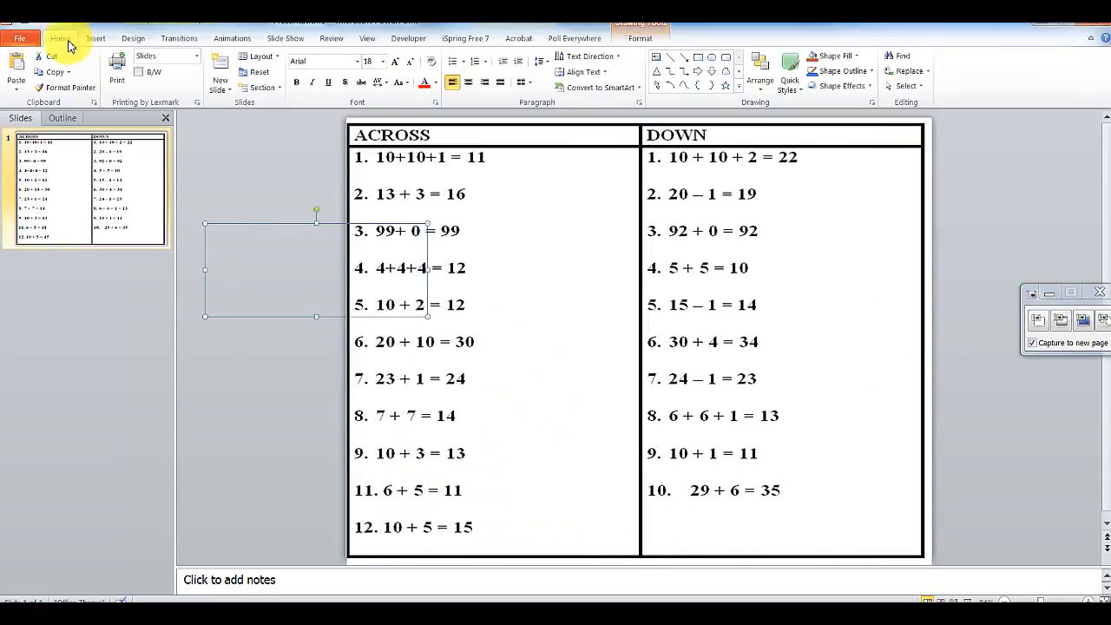
- Save As into G:\12 CAMTASIA VIDEOS\STUDENT CROSS NUMBER PUZZLE\CONVERTING TO QR CODE LESSON
{"action": "left_click", "coordinate": [19, 42]}
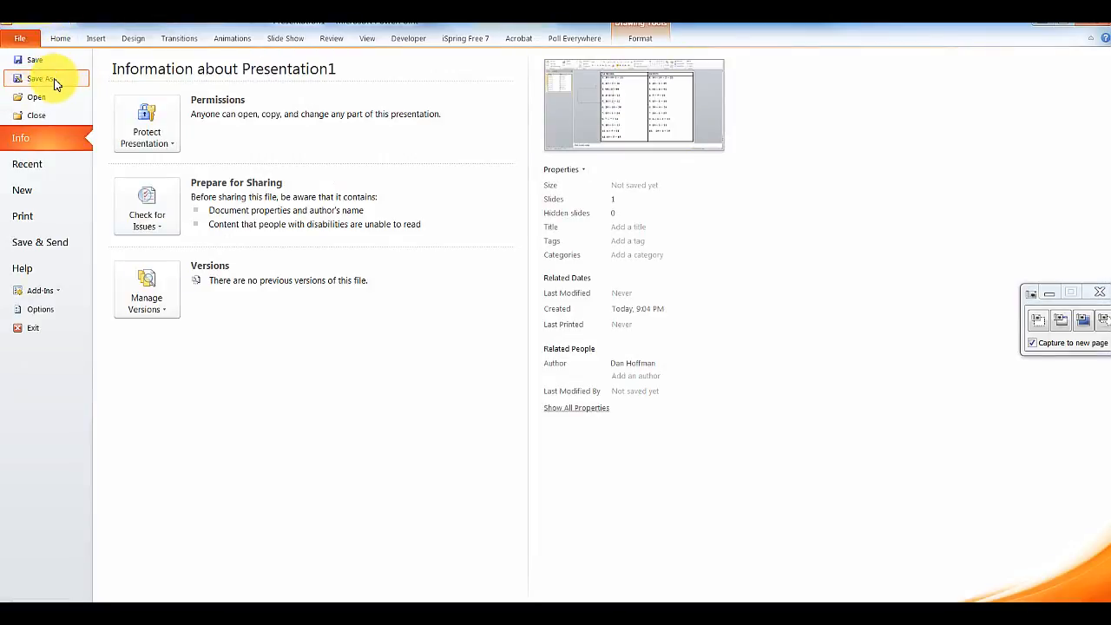
{"action": "left_click", "coordinate": [54, 80]}
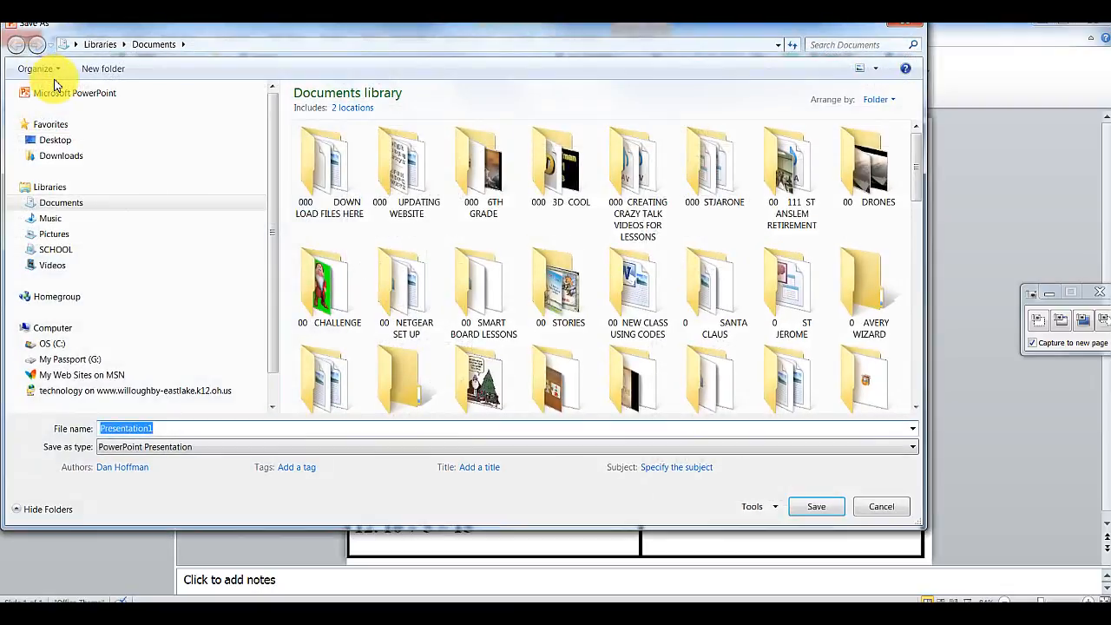
{"action": "left_click_drag", "start_coordinate": [269, 195], "coordinate": [153, 322]}
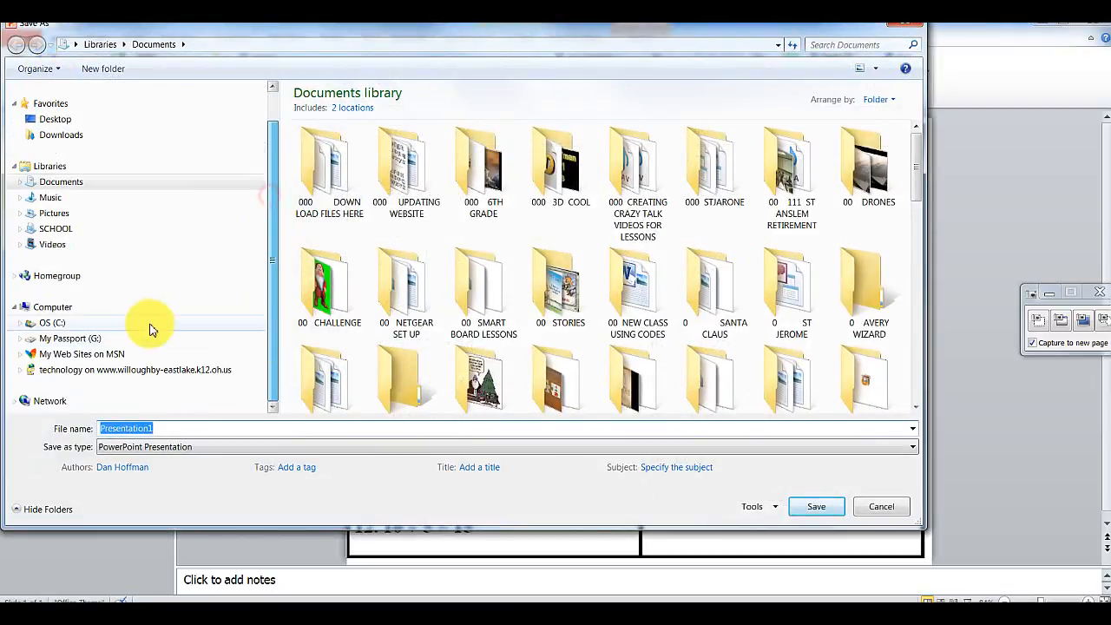
{"action": "left_click", "coordinate": [83, 335]}
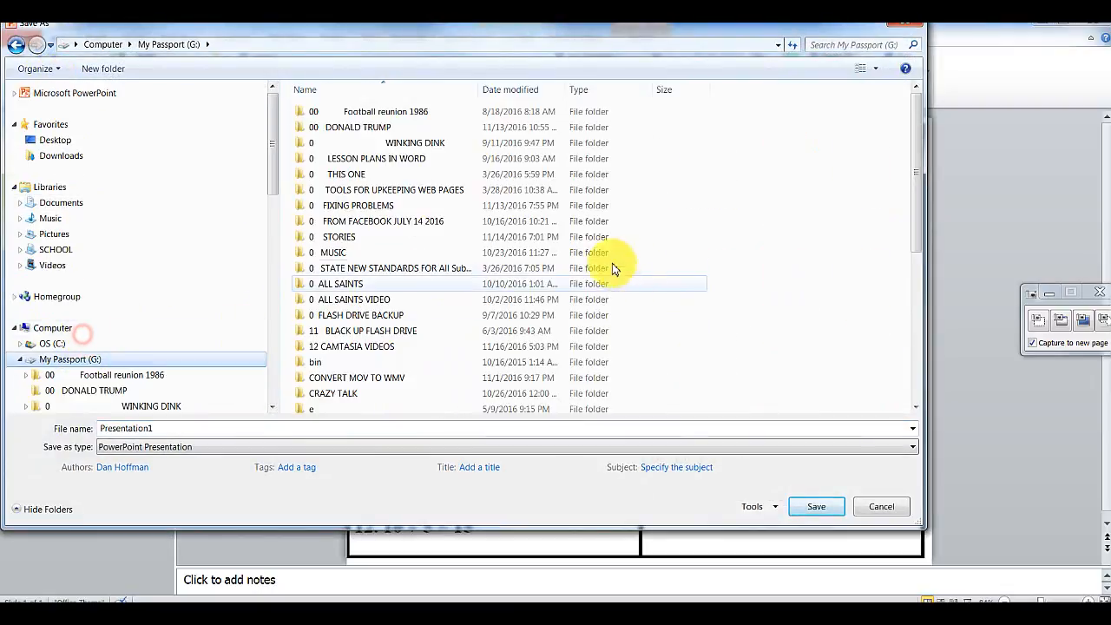
{"action": "double_click", "coordinate": [351, 348]}
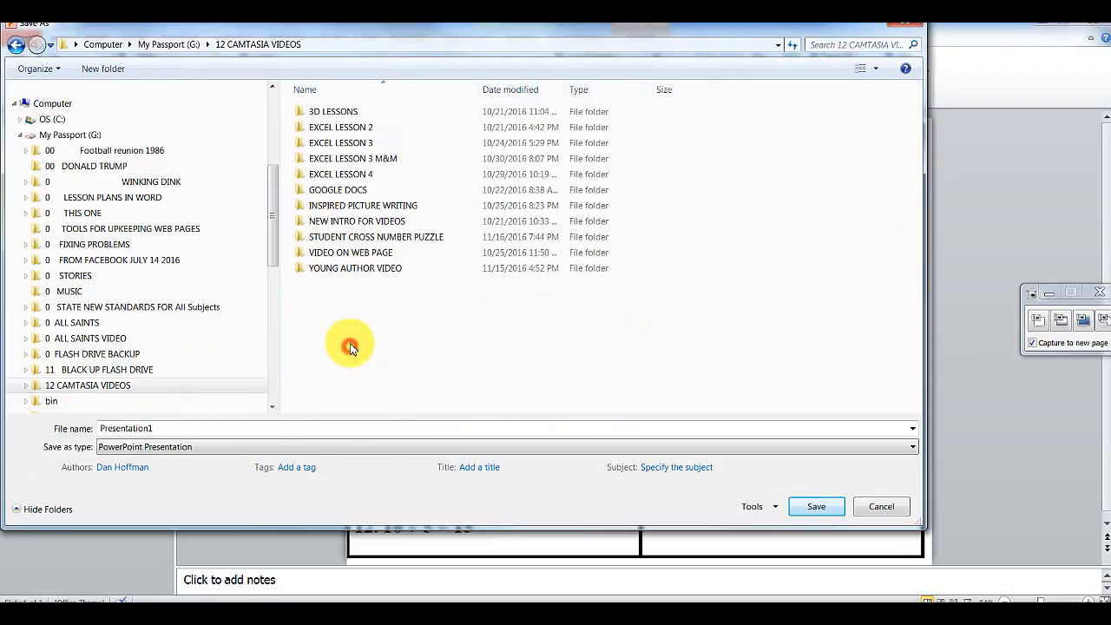
{"action": "double_click", "coordinate": [353, 237]}
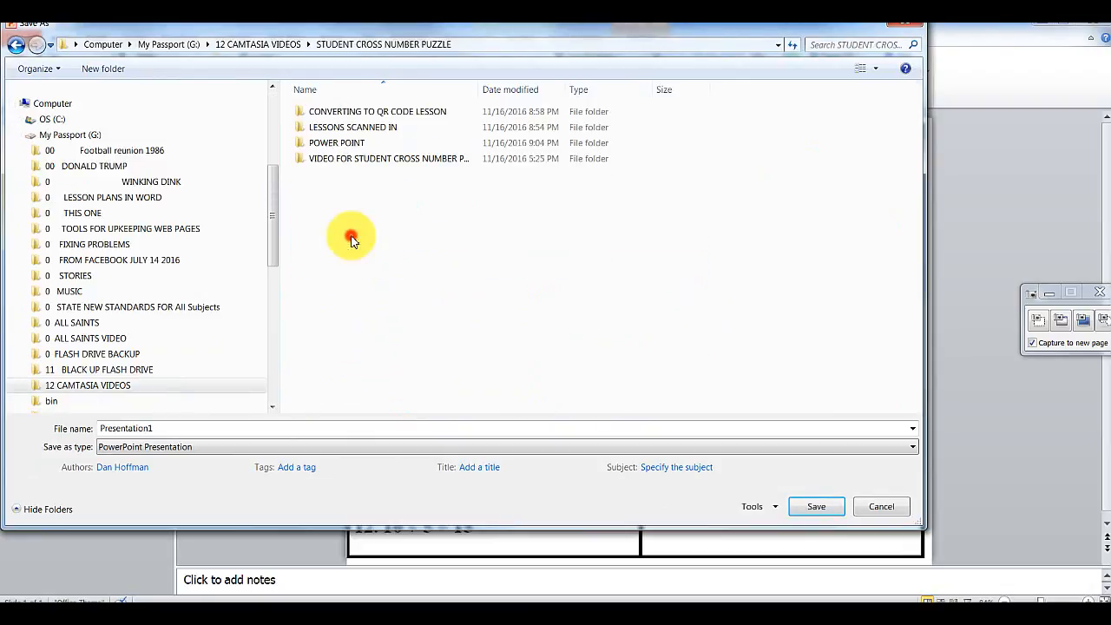
{"action": "double_click", "coordinate": [363, 116]}
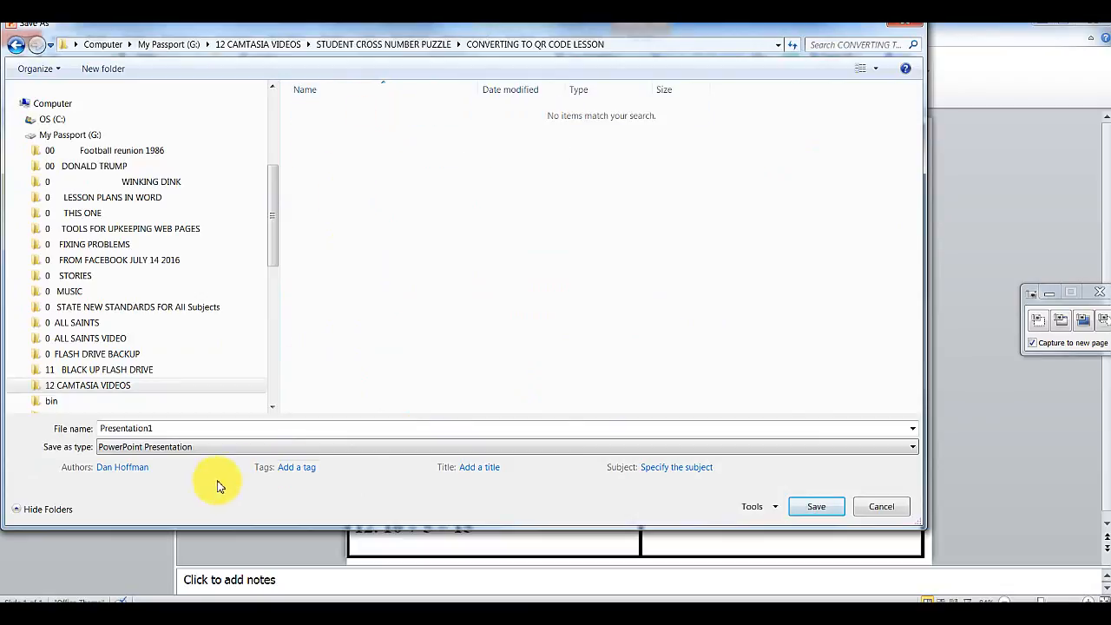
- Save only the current slide as JPEG 'answer to students lesson'
{"action": "double_click", "coordinate": [151, 427]}
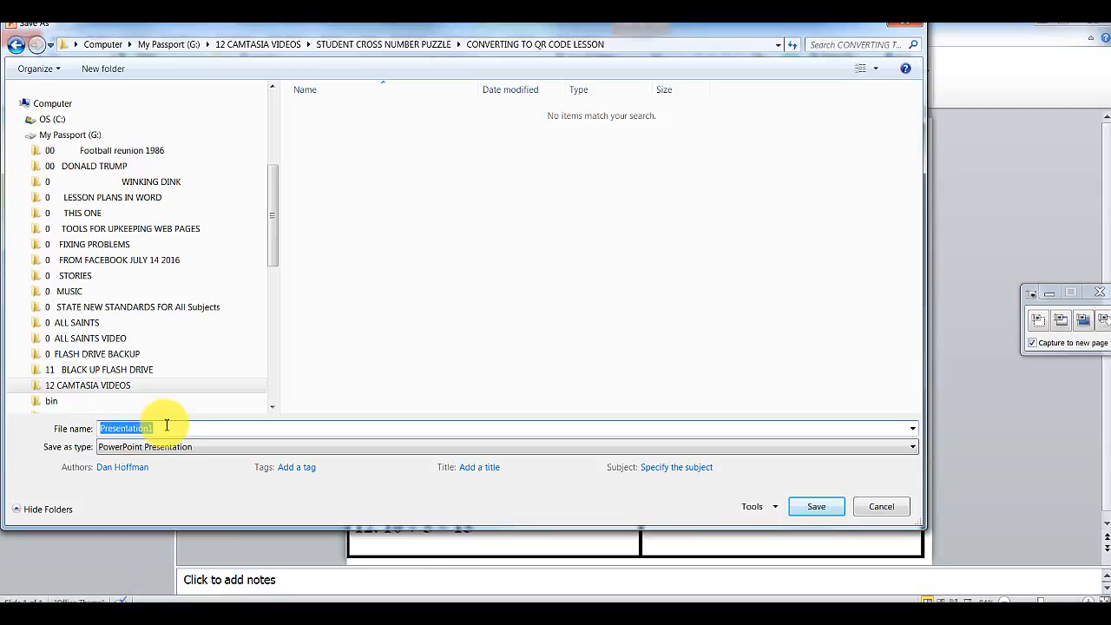
{"action": "type", "text": "answer to stud"}
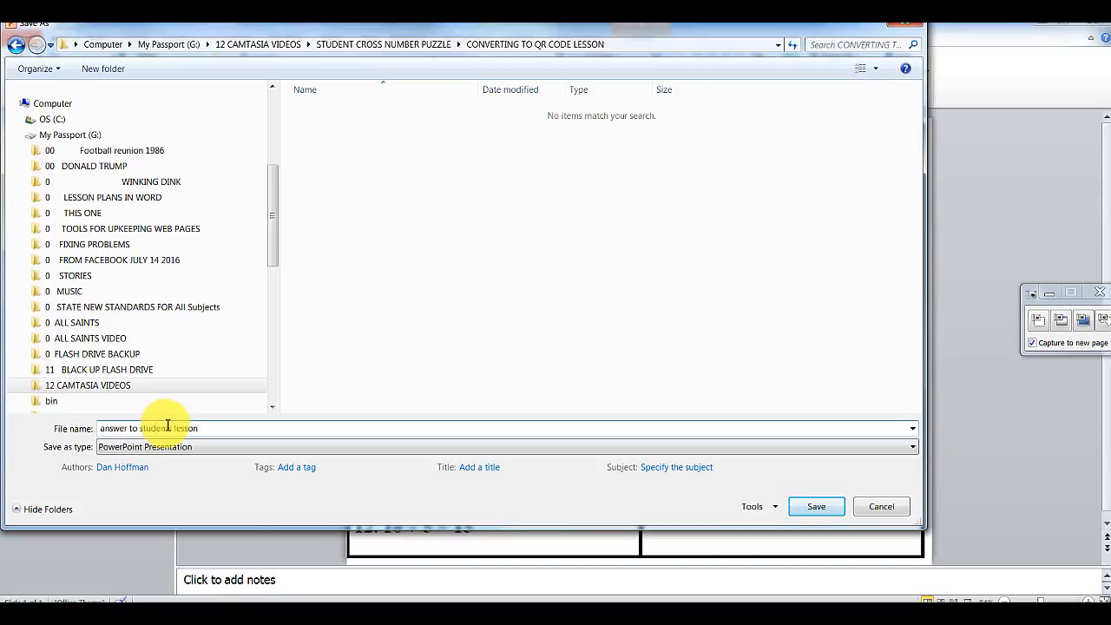
{"action": "left_click", "coordinate": [915, 448]}
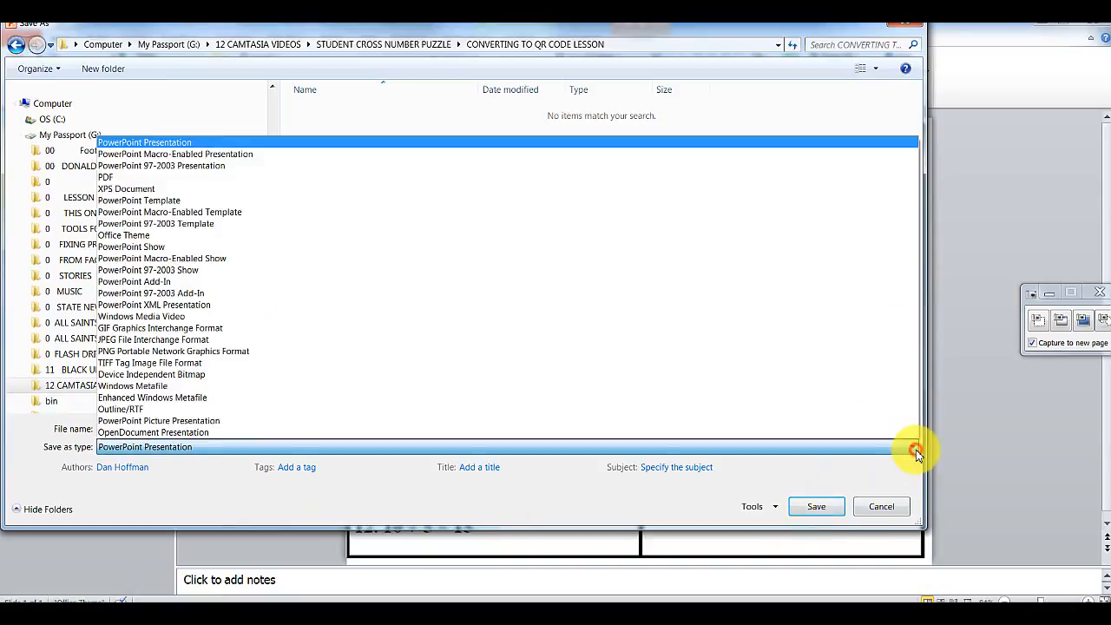
{"action": "left_click", "coordinate": [152, 341]}
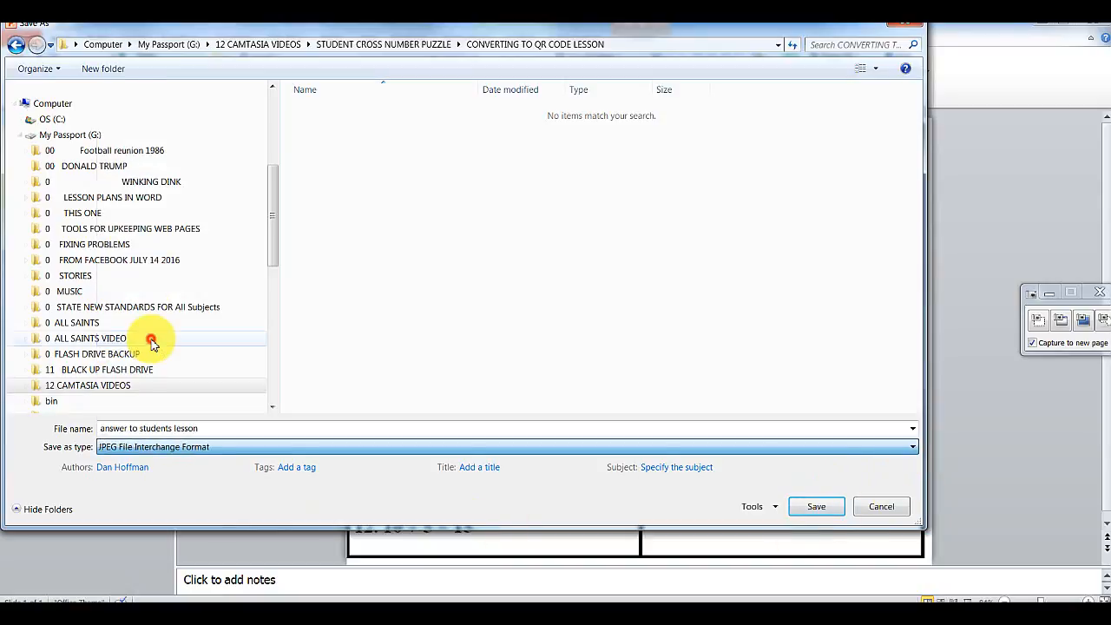
{"action": "left_click", "coordinate": [816, 508]}
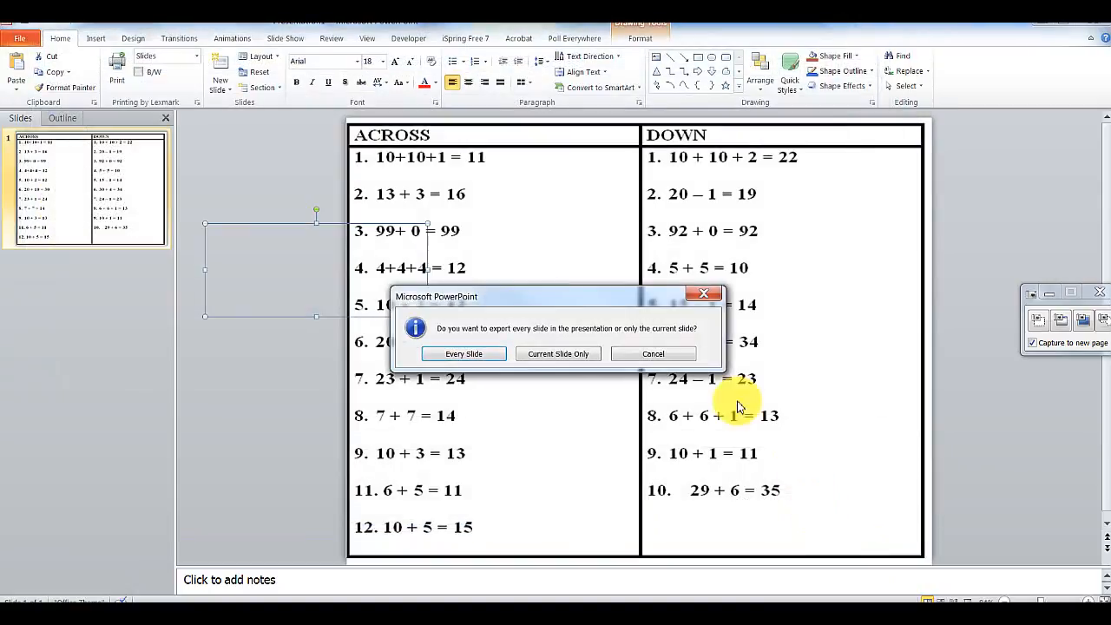
{"action": "left_click", "coordinate": [557, 354]}
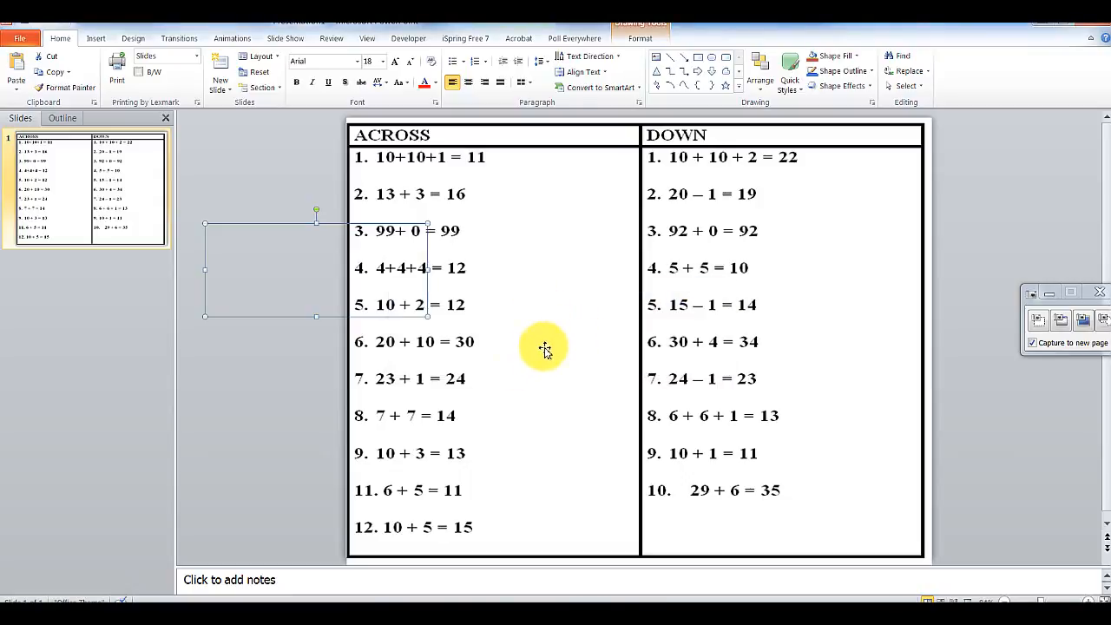
{"action": "left_click", "coordinate": [540, 354]}
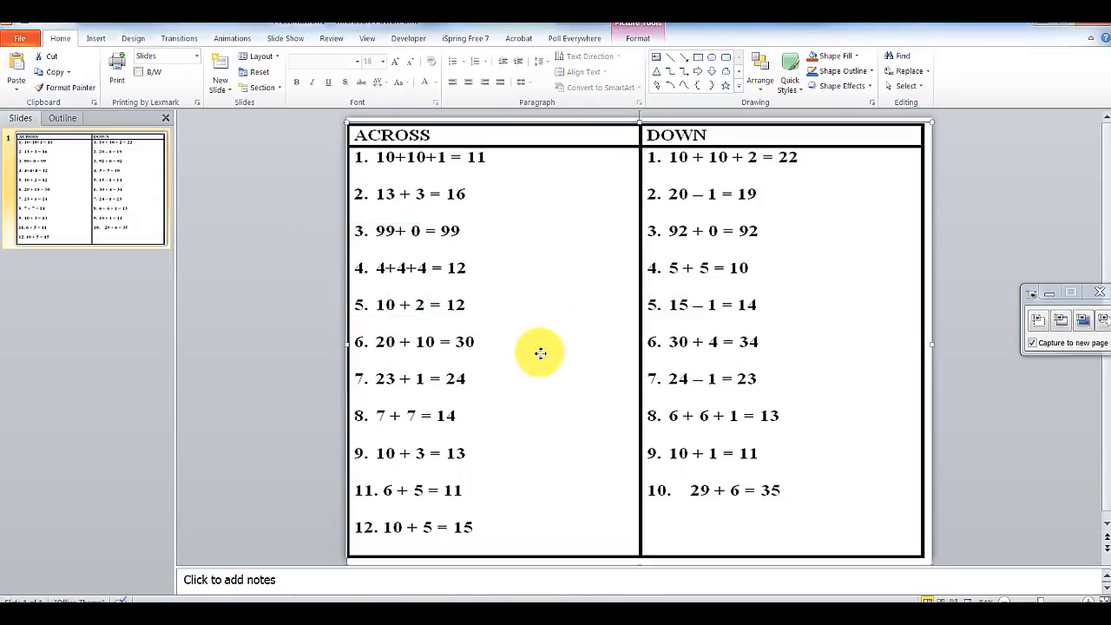
{"action": "key", "text": "alt+Tab"}
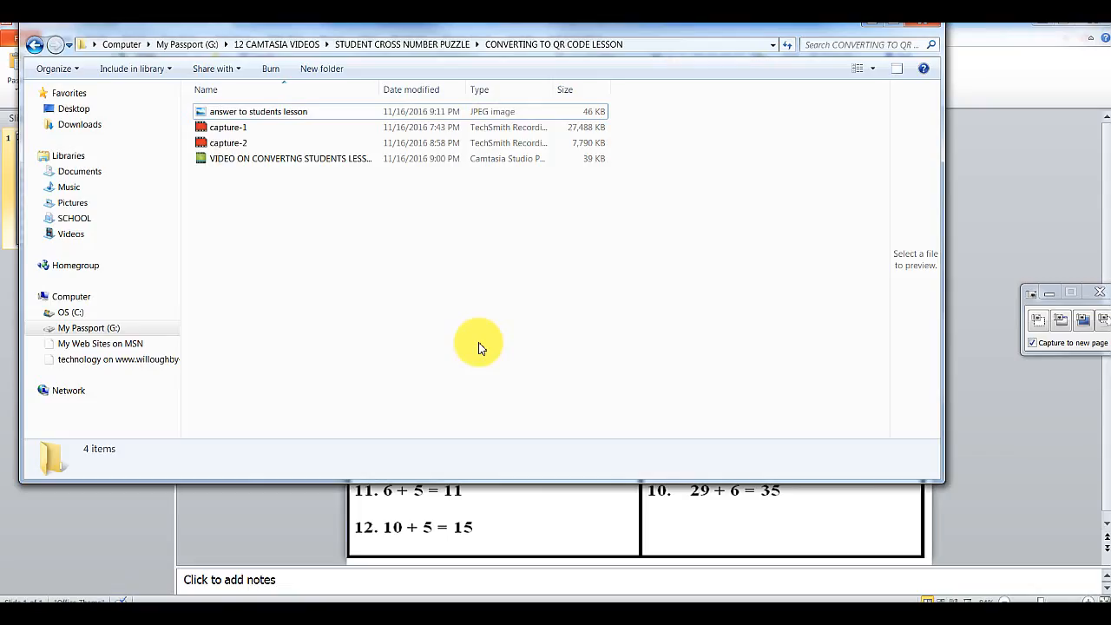
- Preview the saved answer JPEG, then switch to the '00 STUDENT LESSON' folder in Google Drive
{"action": "double_click", "coordinate": [223, 115]}
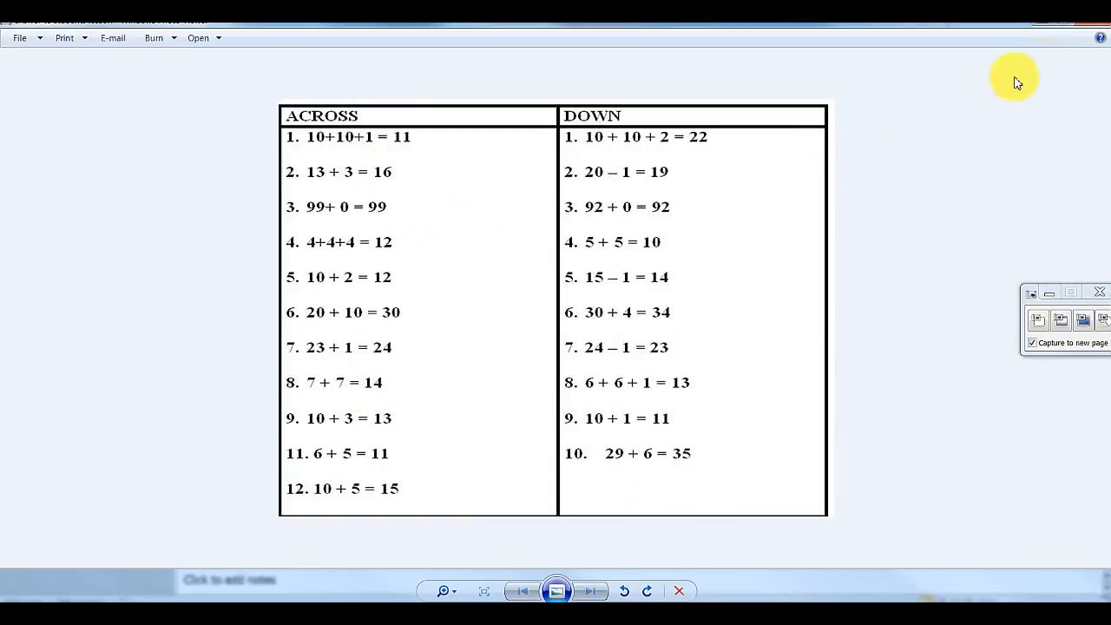
{"action": "left_click", "coordinate": [1094, 25]}
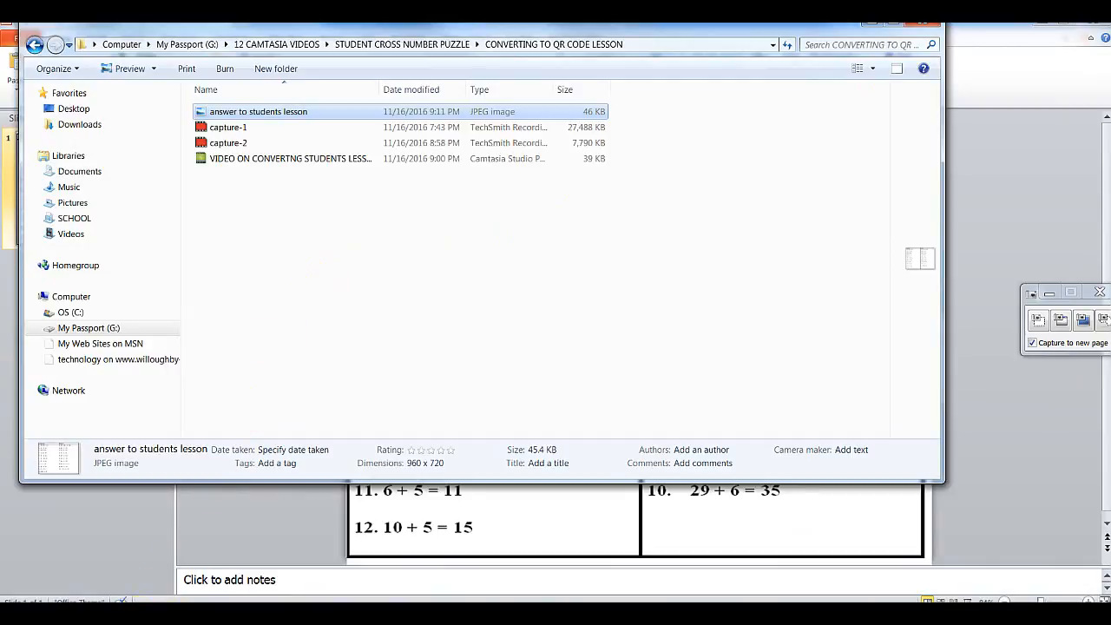
{"action": "mouse_move", "coordinate": [143, 613]}
{"action": "left_click", "coordinate": [161, 563]}
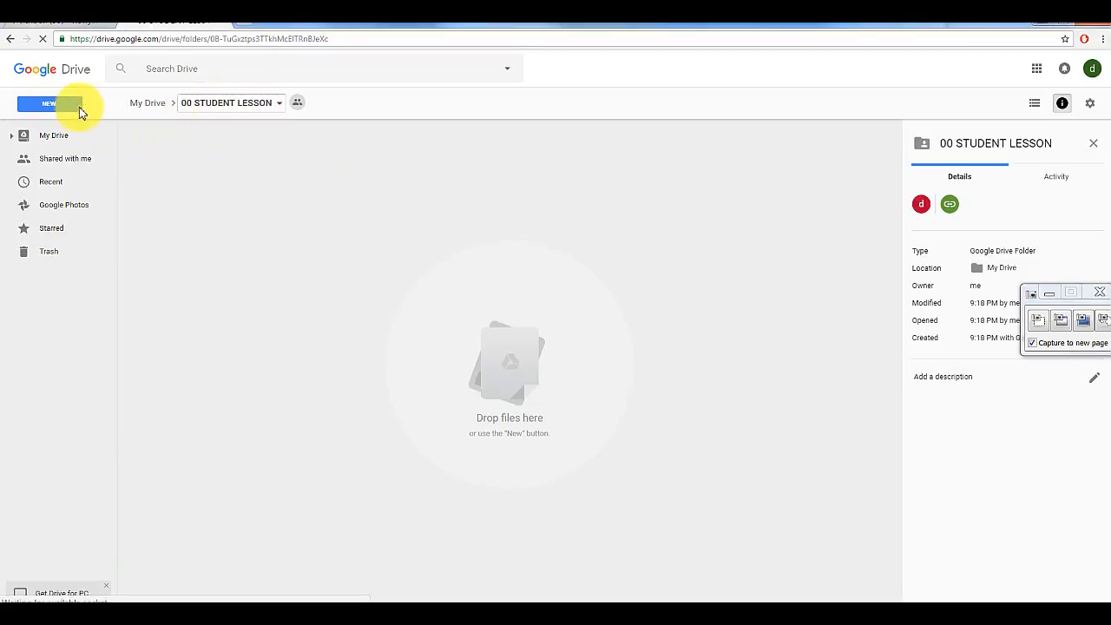
- Upload 'answer to students lesson.jpg' from the CONVERTING TO QR CODE LESSON folder
{"action": "left_click", "coordinate": [53, 106]}
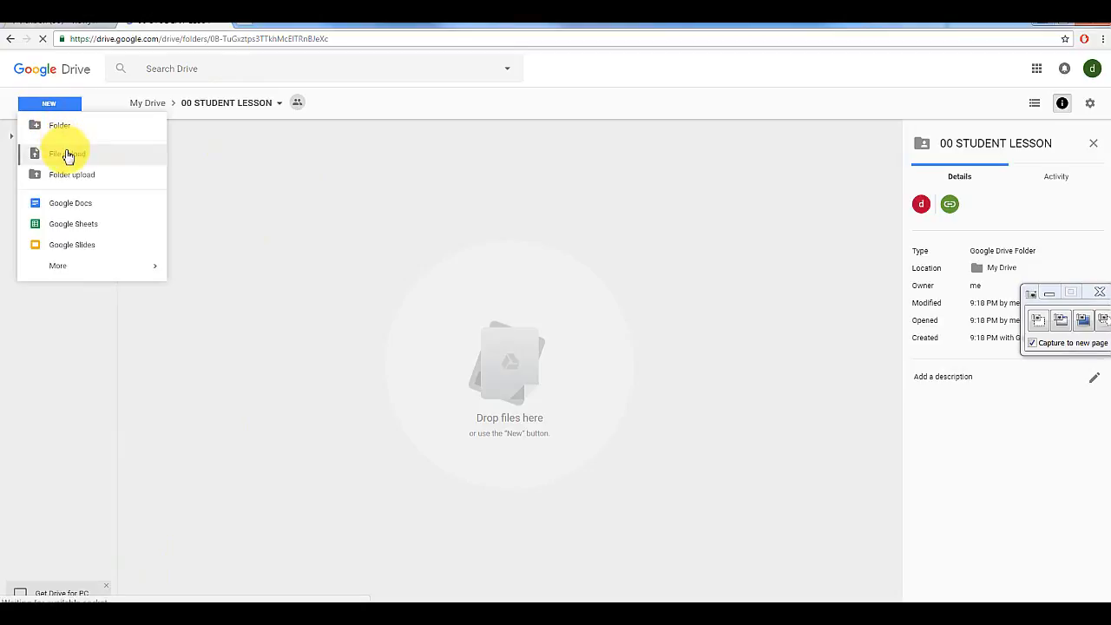
{"action": "left_click", "coordinate": [67, 157]}
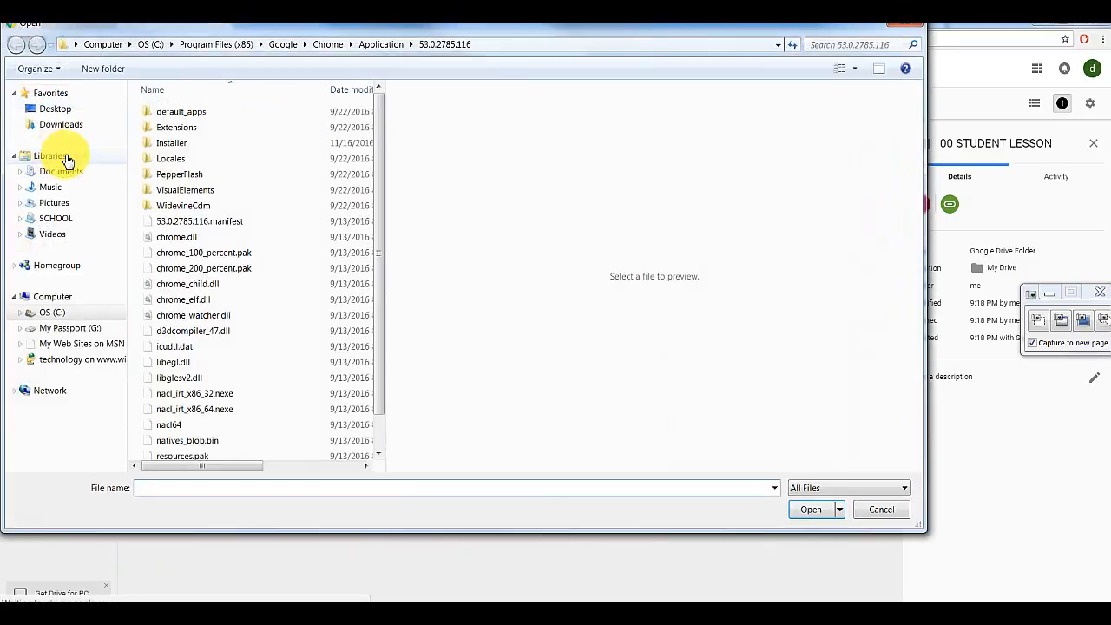
{"action": "left_click", "coordinate": [88, 329]}
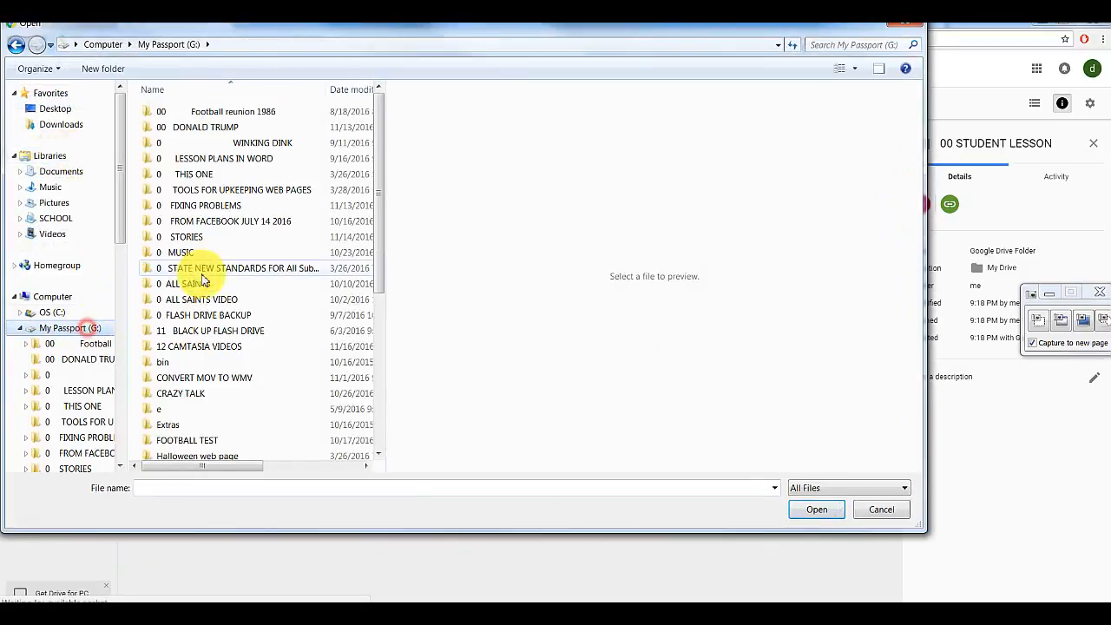
{"action": "double_click", "coordinate": [176, 346]}
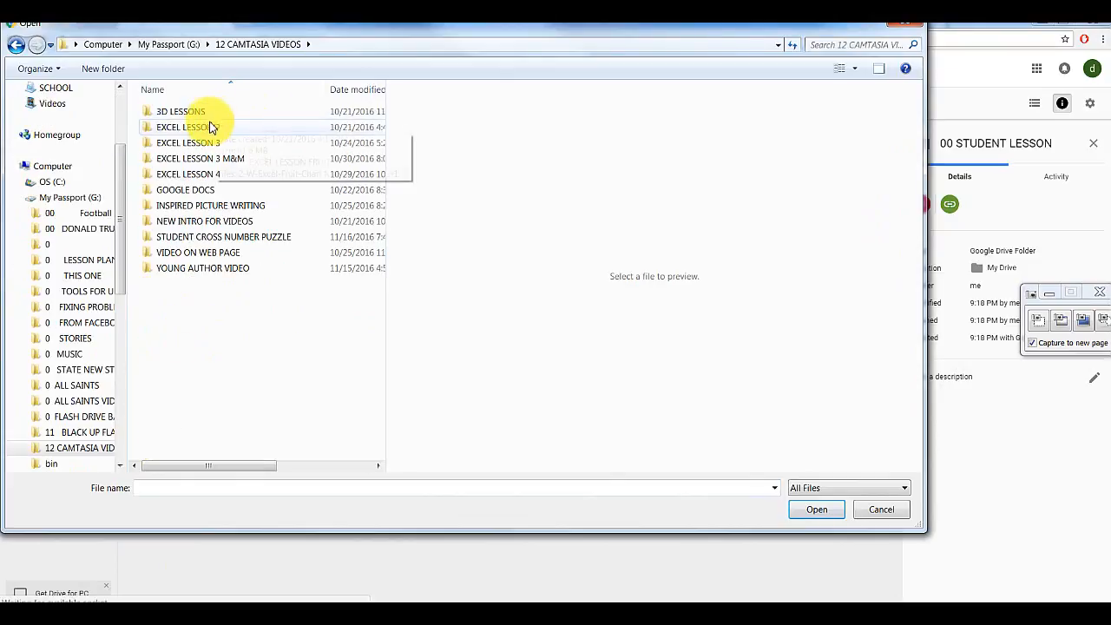
{"action": "double_click", "coordinate": [179, 238]}
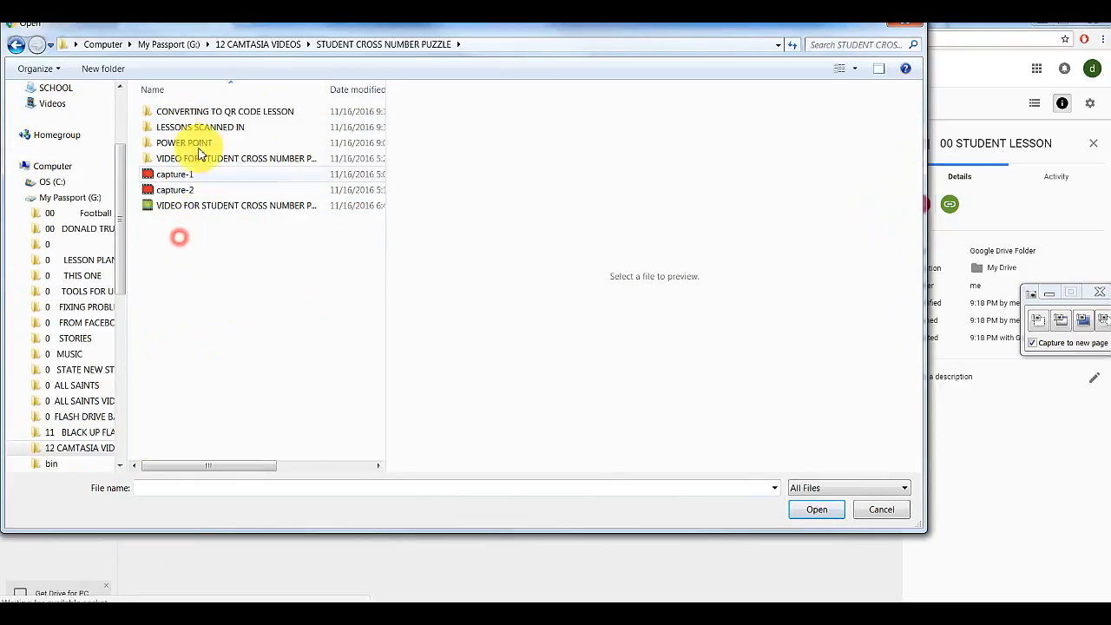
{"action": "double_click", "coordinate": [199, 113]}
{"action": "left_click", "coordinate": [200, 117]}
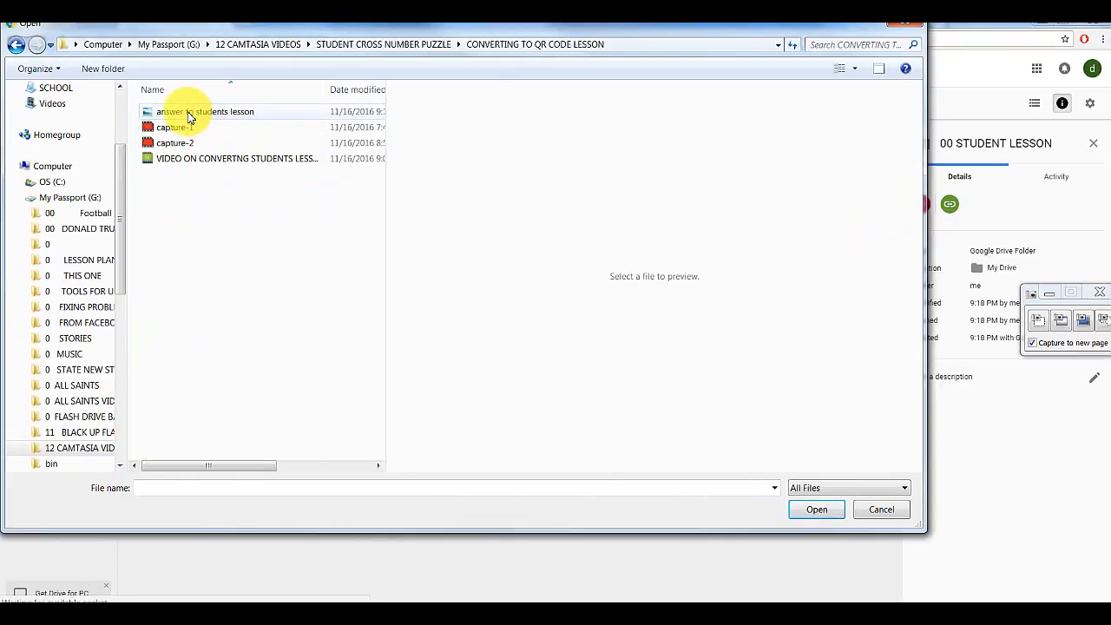
{"action": "left_click", "coordinate": [815, 512]}
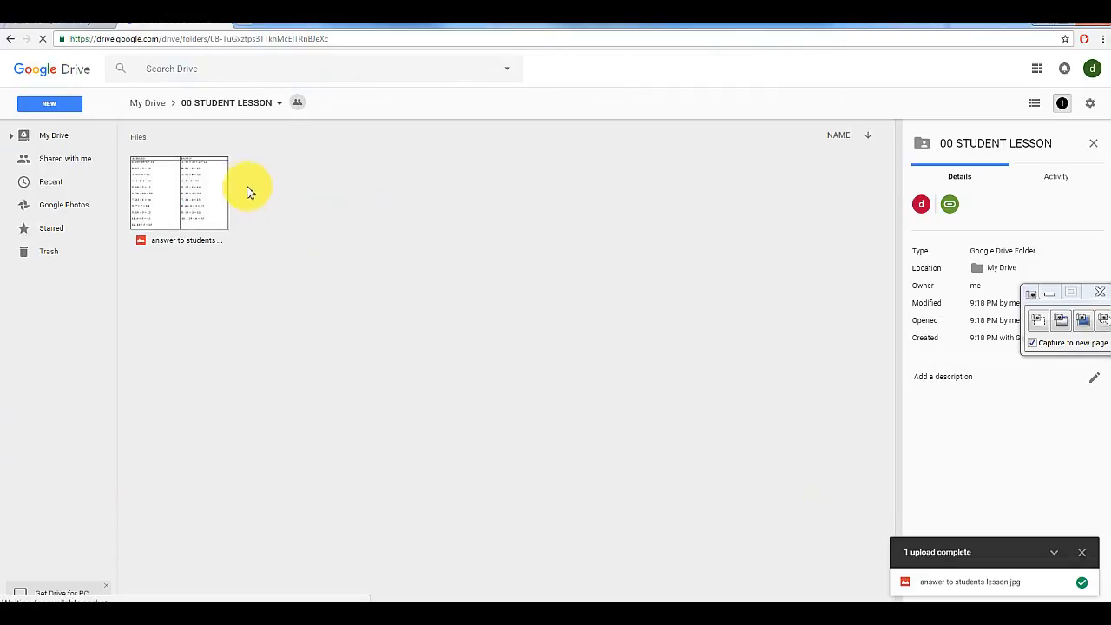
- Enable a shareable link for the answer image and select the link text to copy
{"action": "left_click", "coordinate": [191, 201]}
{"action": "right_click", "coordinate": [192, 202]}
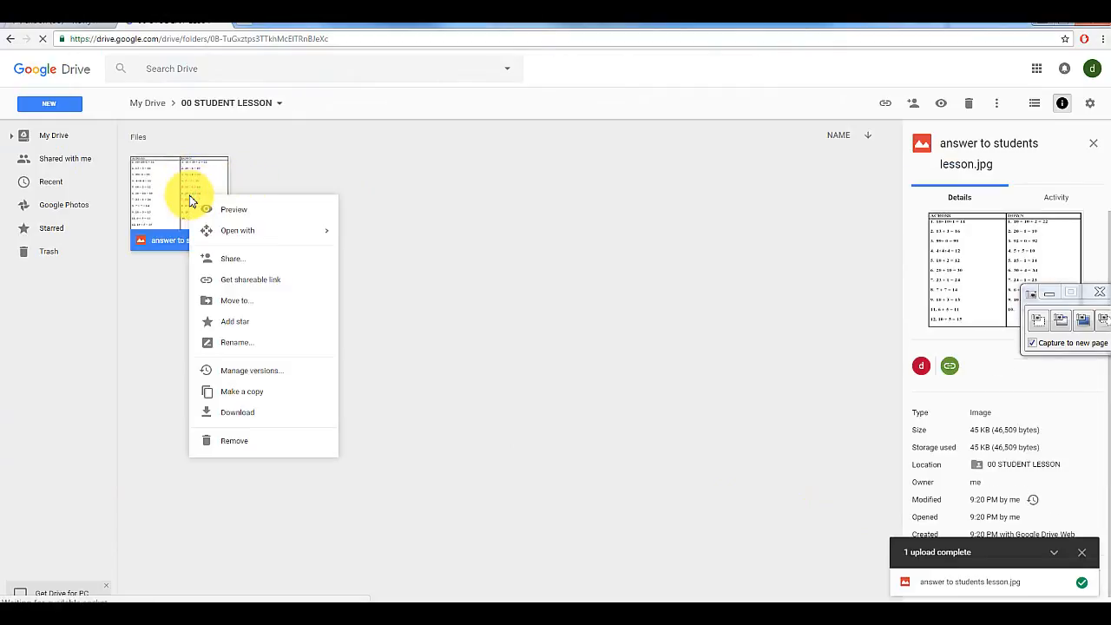
{"action": "left_click", "coordinate": [233, 282]}
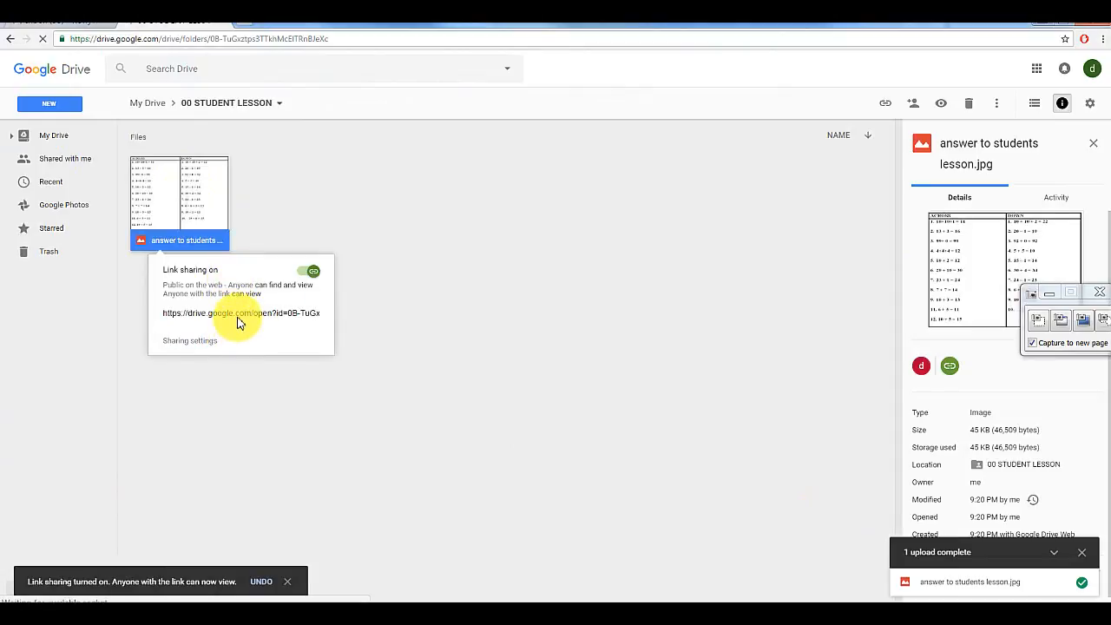
{"action": "left_click", "coordinate": [239, 319]}
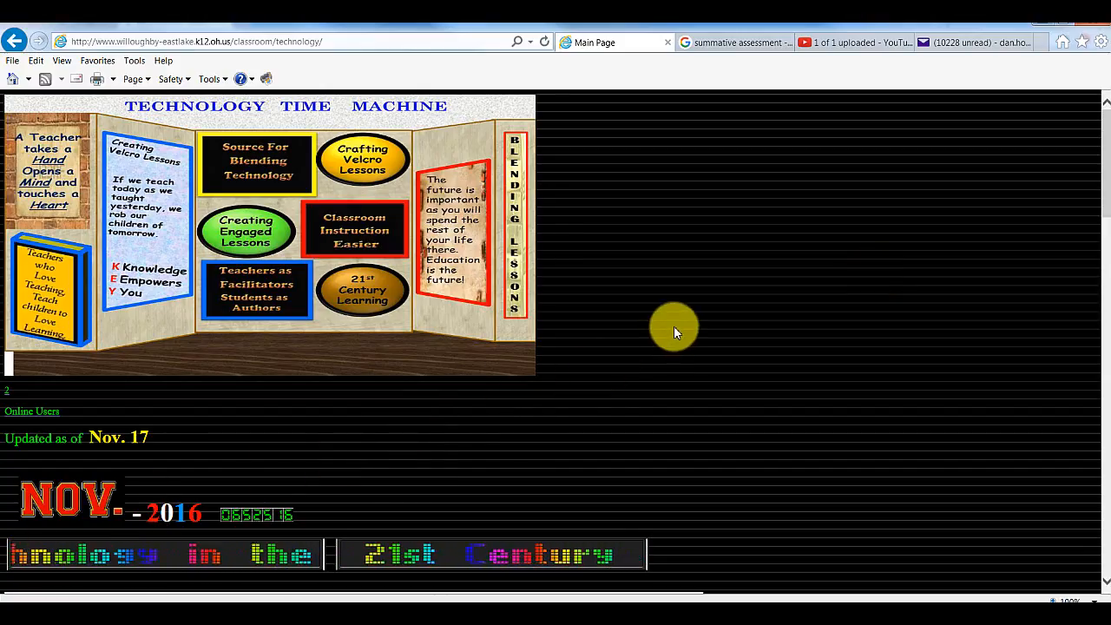
- Follow QR Code Lessons and the design QR lessons page to the qr-code-generator.com creator
{"action": "scroll", "coordinate": [674, 327], "scroll_direction": "down", "scroll_amount": 3}
{"action": "scroll", "coordinate": [674, 326], "scroll_direction": "down", "scroll_amount": 2}
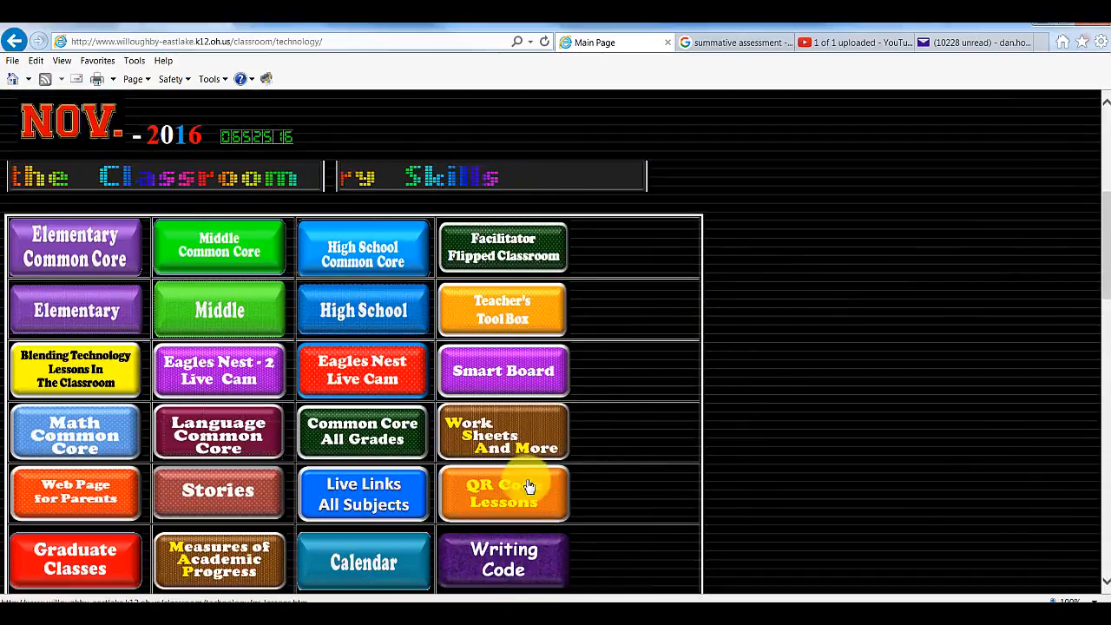
{"action": "left_click", "coordinate": [507, 496]}
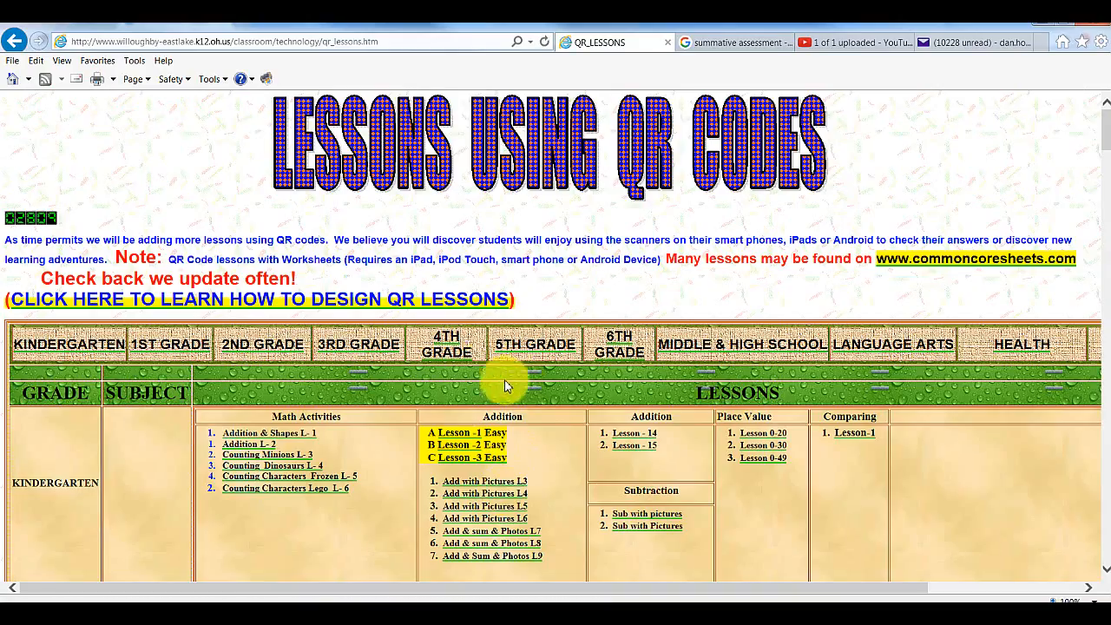
{"action": "left_click", "coordinate": [365, 308]}
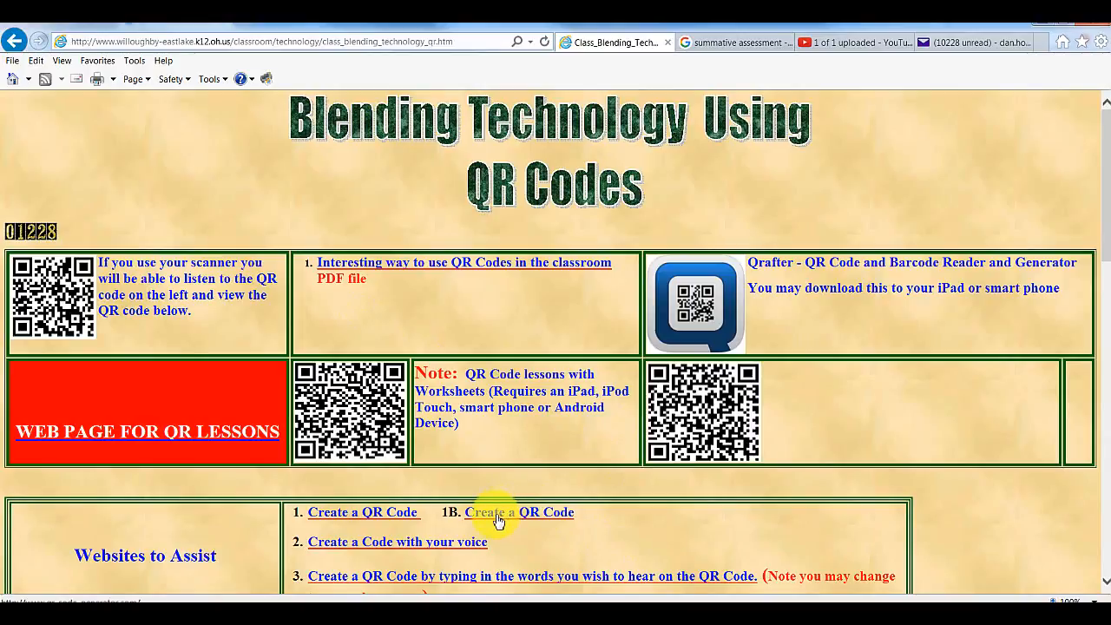
{"action": "left_click", "coordinate": [498, 519]}
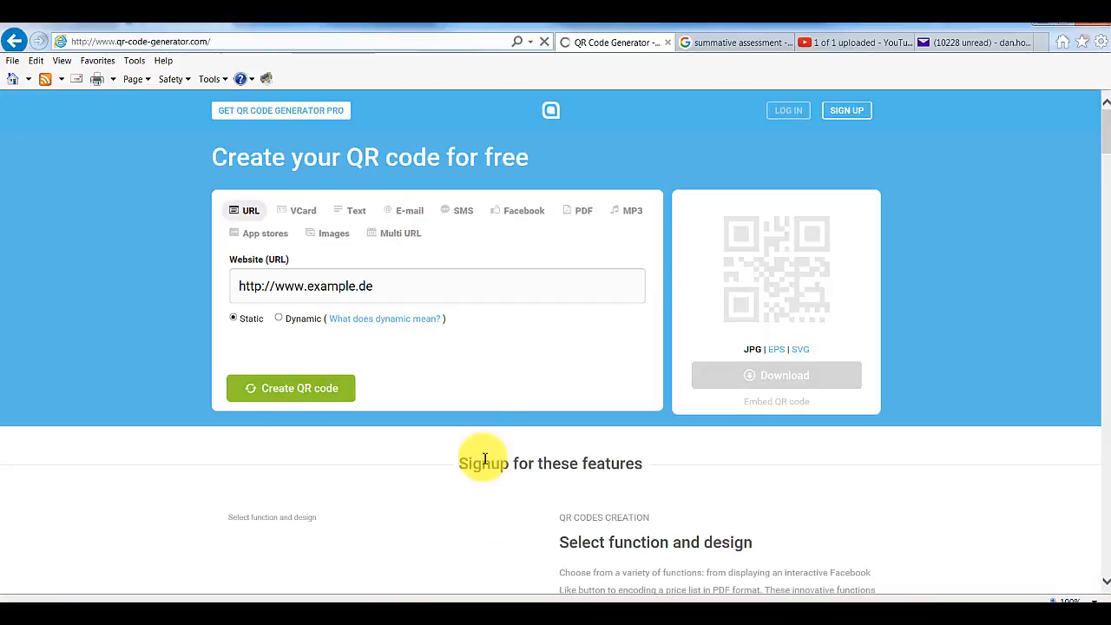
- Paste the Drive link into the Website (URL) field, create the QR code and capture it
{"action": "left_click", "coordinate": [387, 287]}
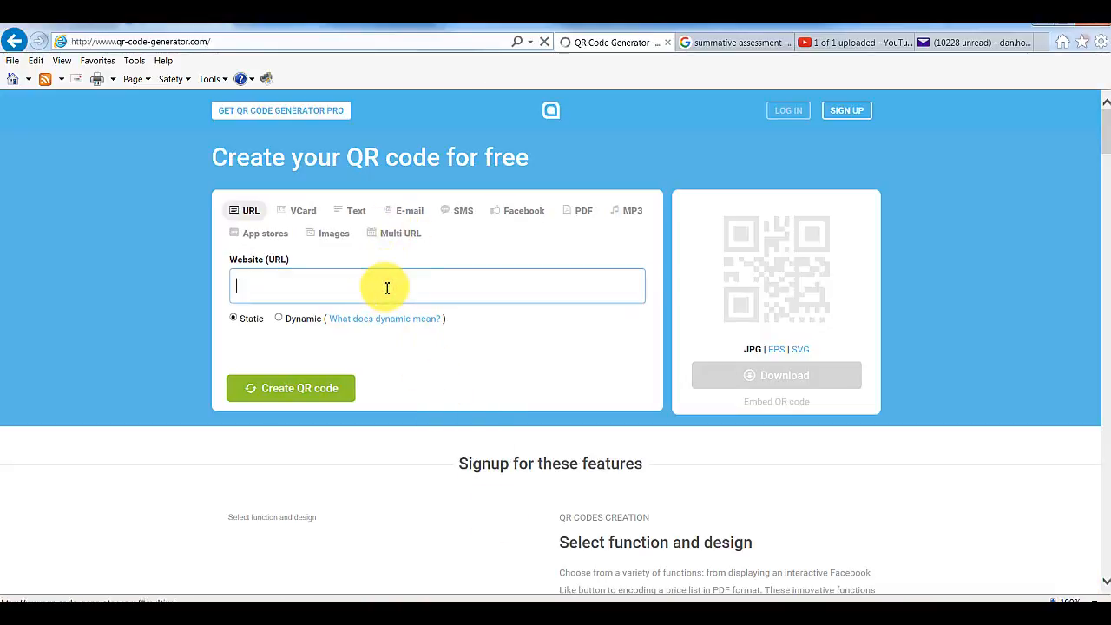
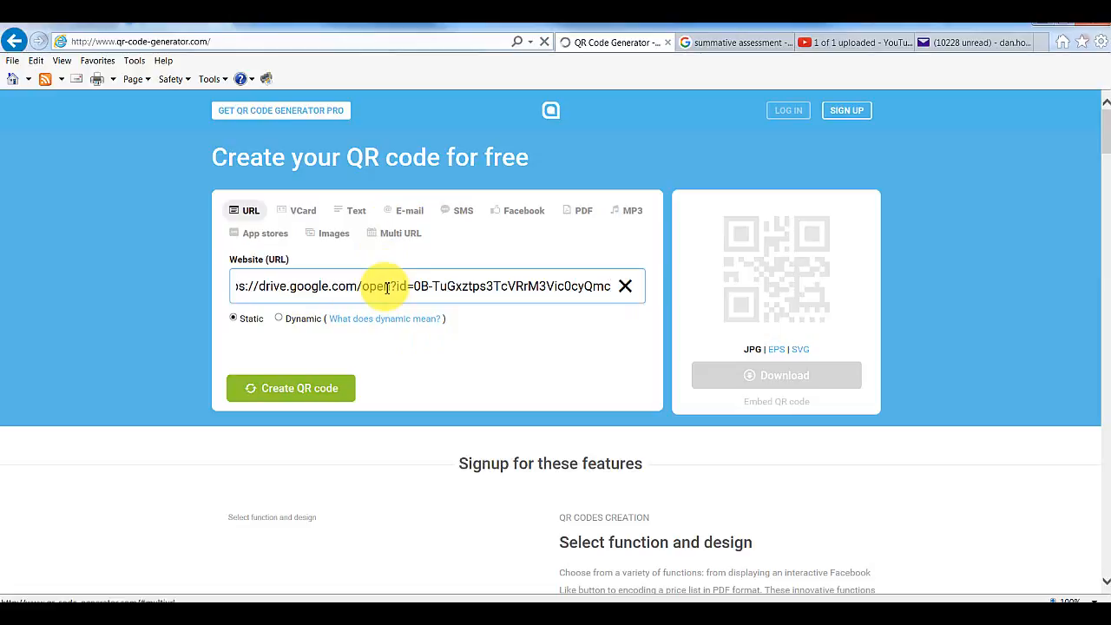
{"action": "left_click", "coordinate": [321, 392]}
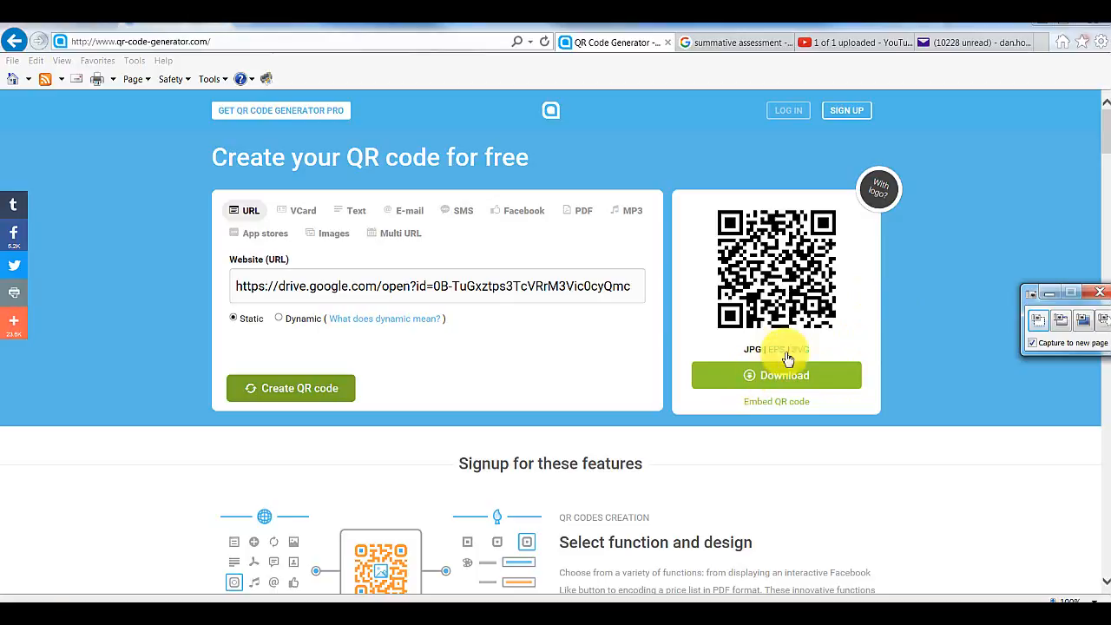
{"action": "left_click", "coordinate": [1042, 328]}
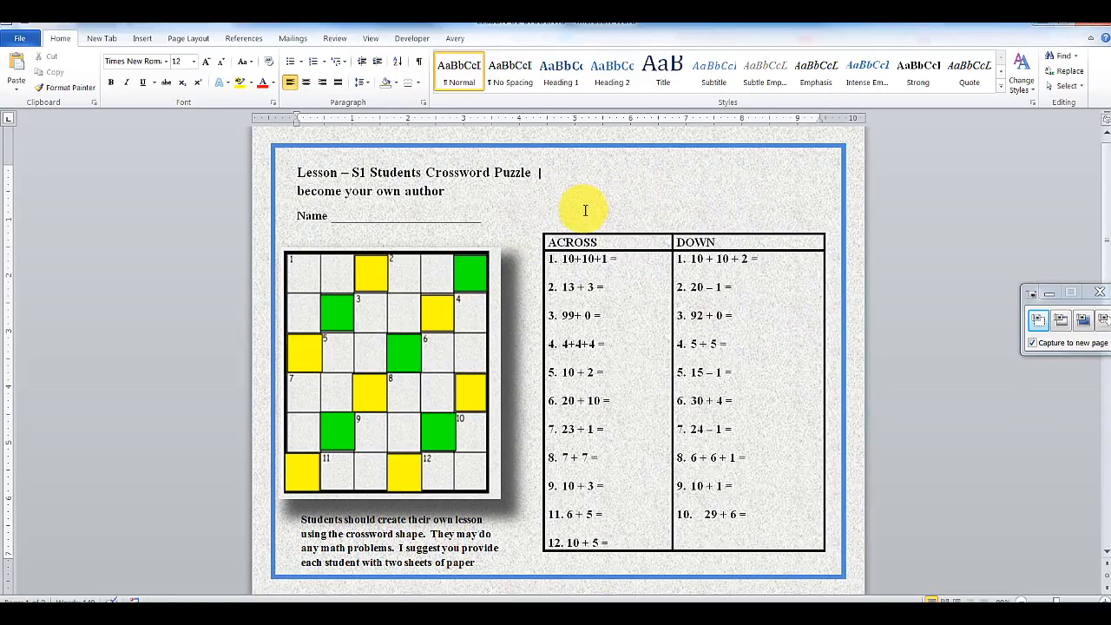
- Paste the QR code after the title, wrap it Square, and shrink it to about 1.44 inches at top right
{"action": "left_click", "coordinate": [551, 177]}
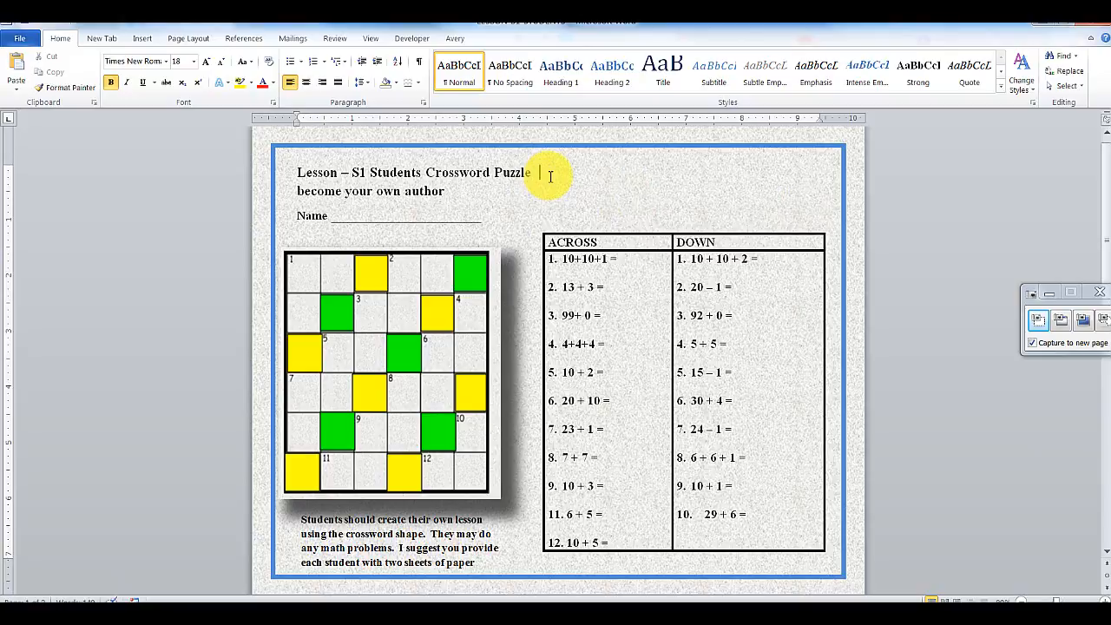
{"action": "key", "text": "ctrl+v"}
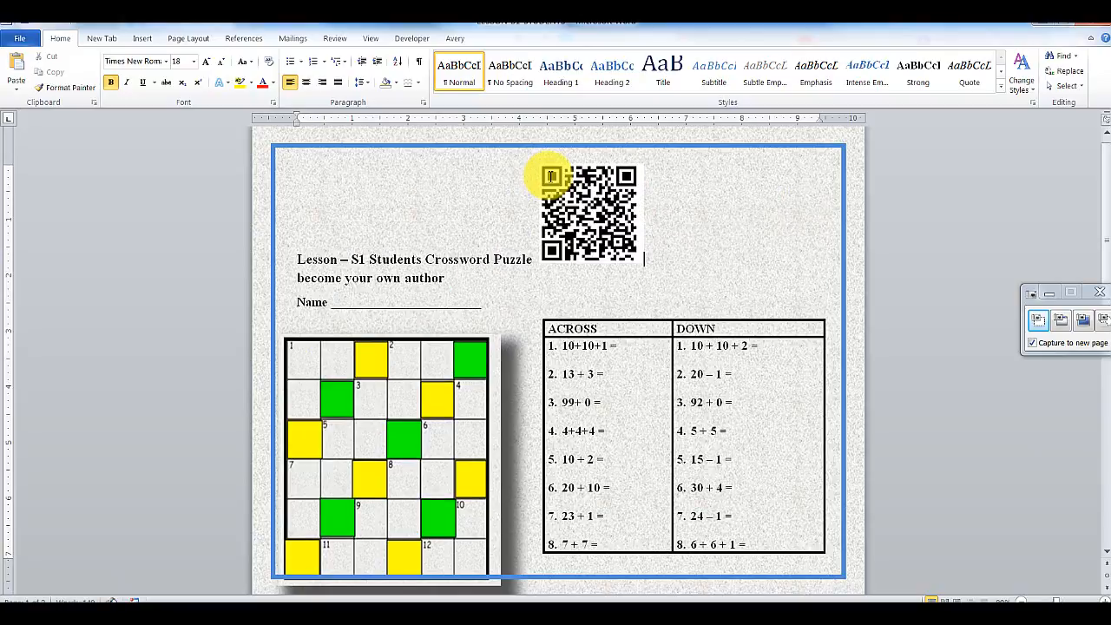
{"action": "left_click", "coordinate": [595, 202]}
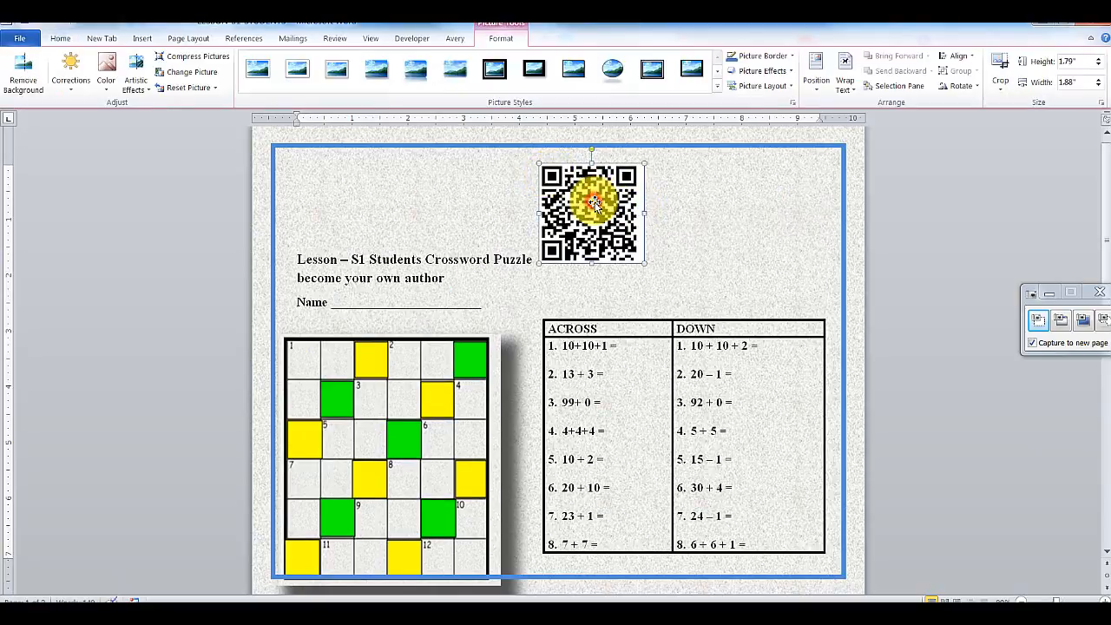
{"action": "left_click", "coordinate": [852, 83]}
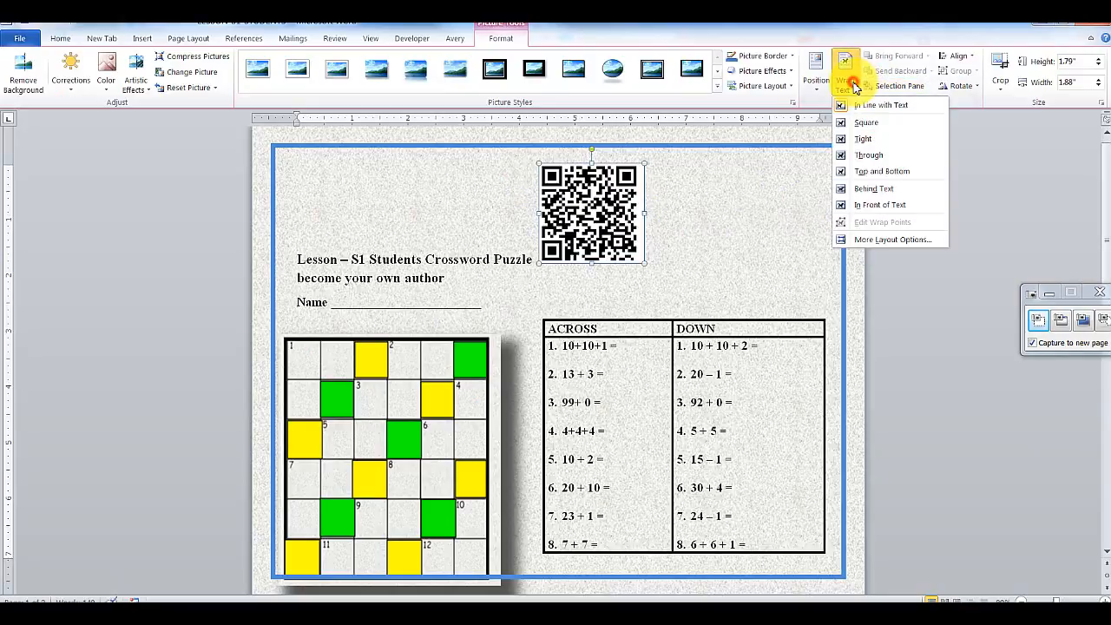
{"action": "left_click", "coordinate": [866, 122]}
{"action": "left_click_drag", "start_coordinate": [616, 217], "coordinate": [816, 209]}
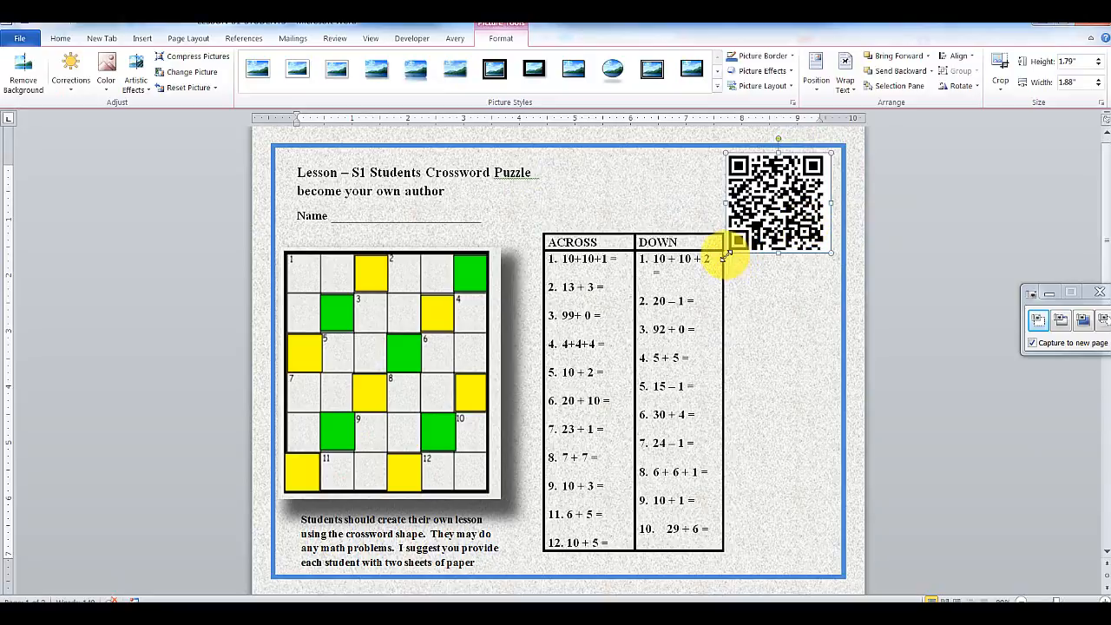
{"action": "left_click_drag", "start_coordinate": [729, 252], "coordinate": [761, 213]}
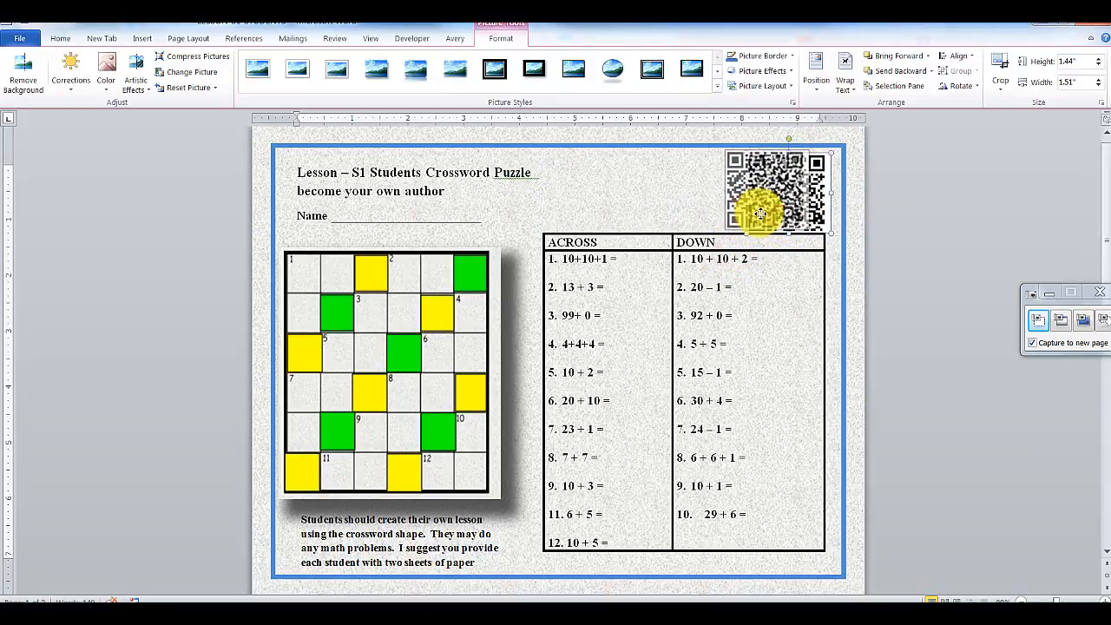
{"action": "left_click", "coordinate": [856, 216]}
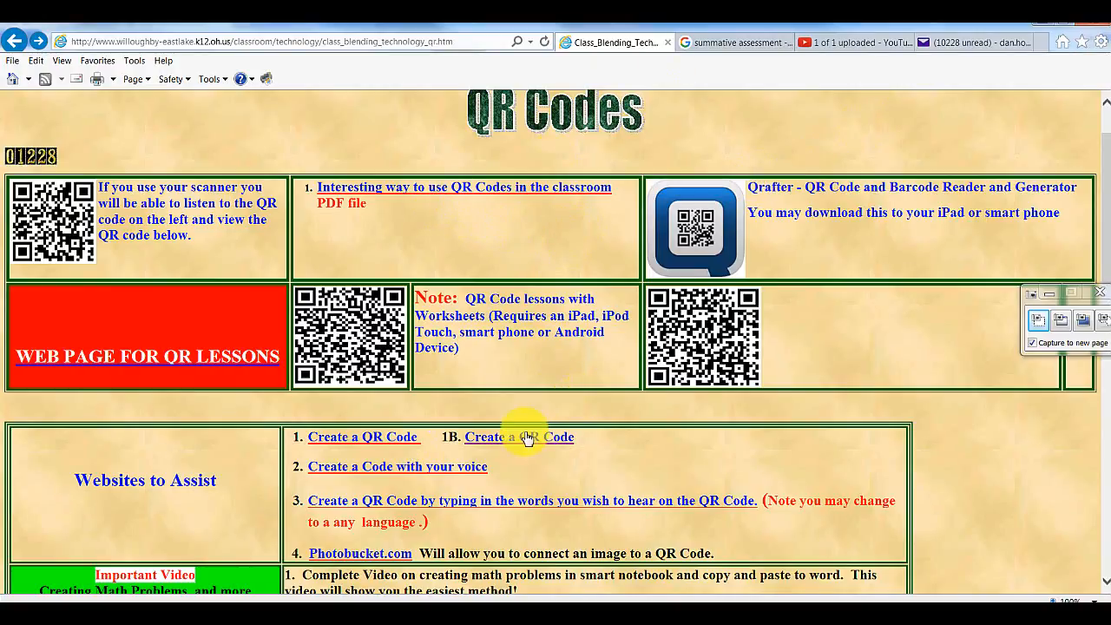
- Open the goqr.me generator via Create a QR Code and click into its Text box
{"action": "left_click", "coordinate": [379, 443]}
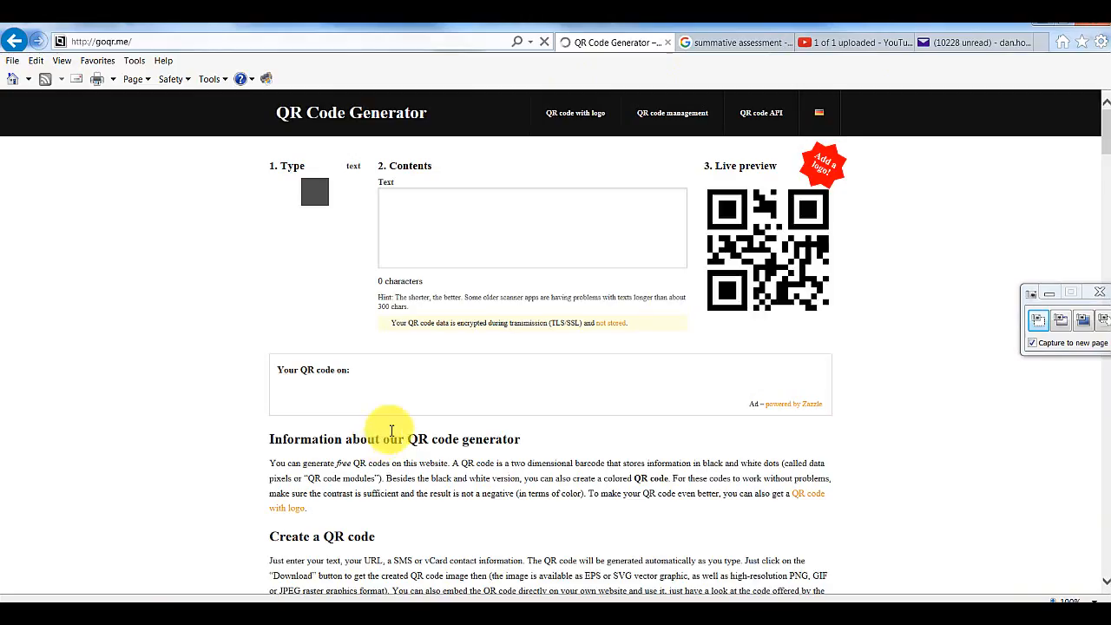
{"action": "left_click", "coordinate": [396, 194]}
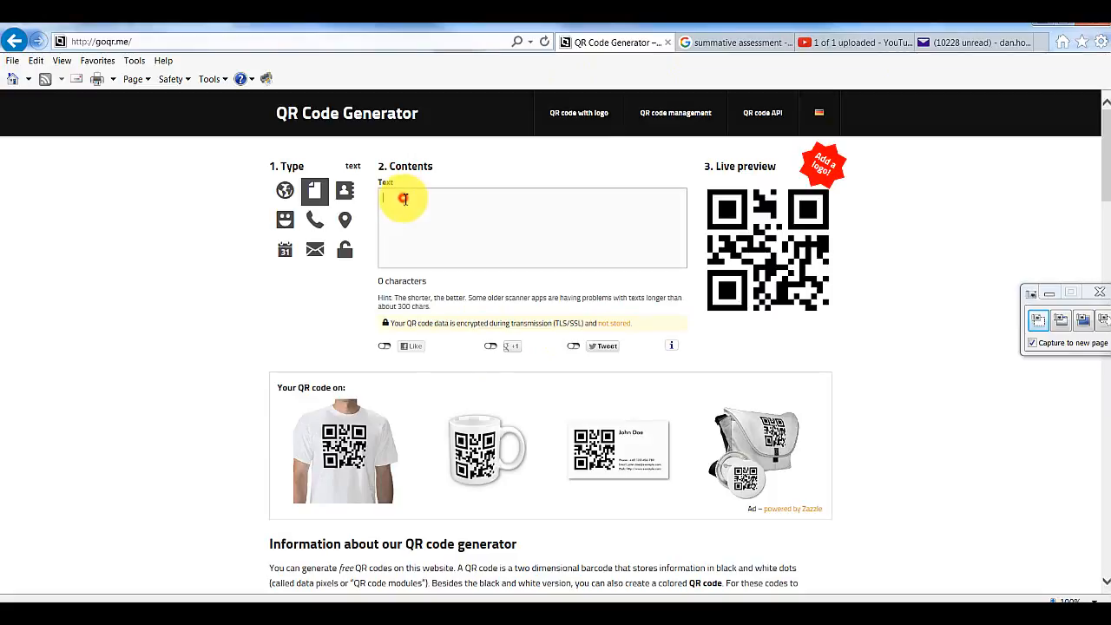